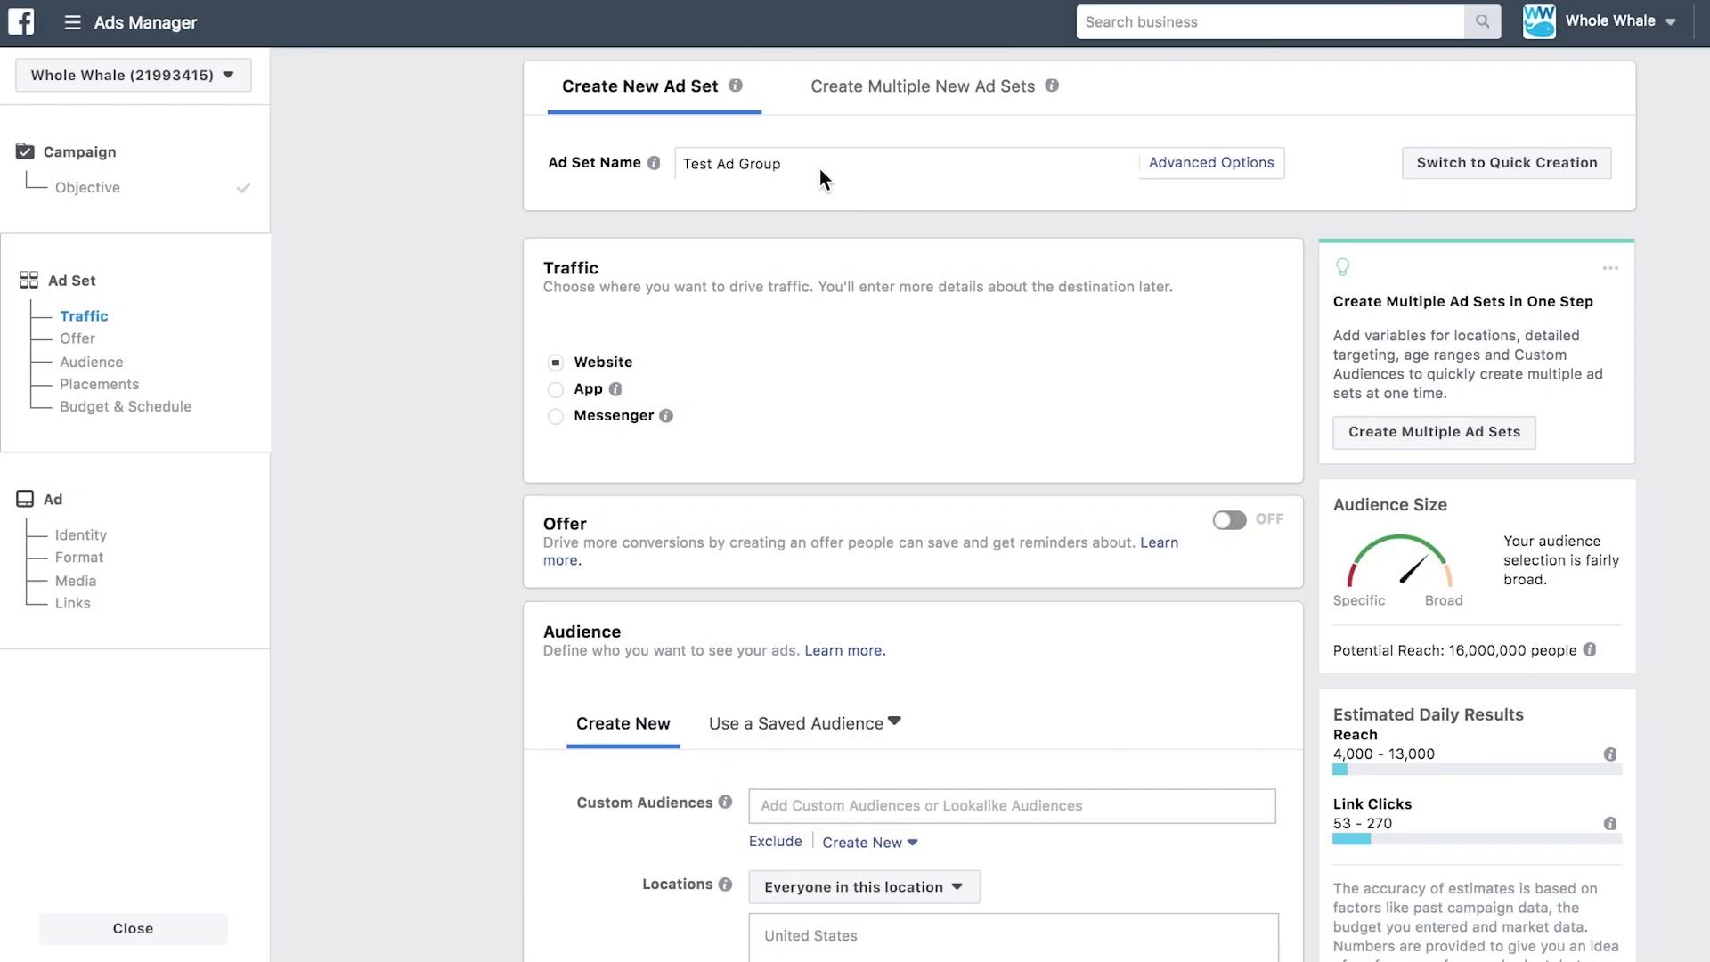
Step: Name the ad set 'Test Ad Group' and confirm New York (United States) as the audience location
{"action": "left_click", "coordinate": [816, 163]}
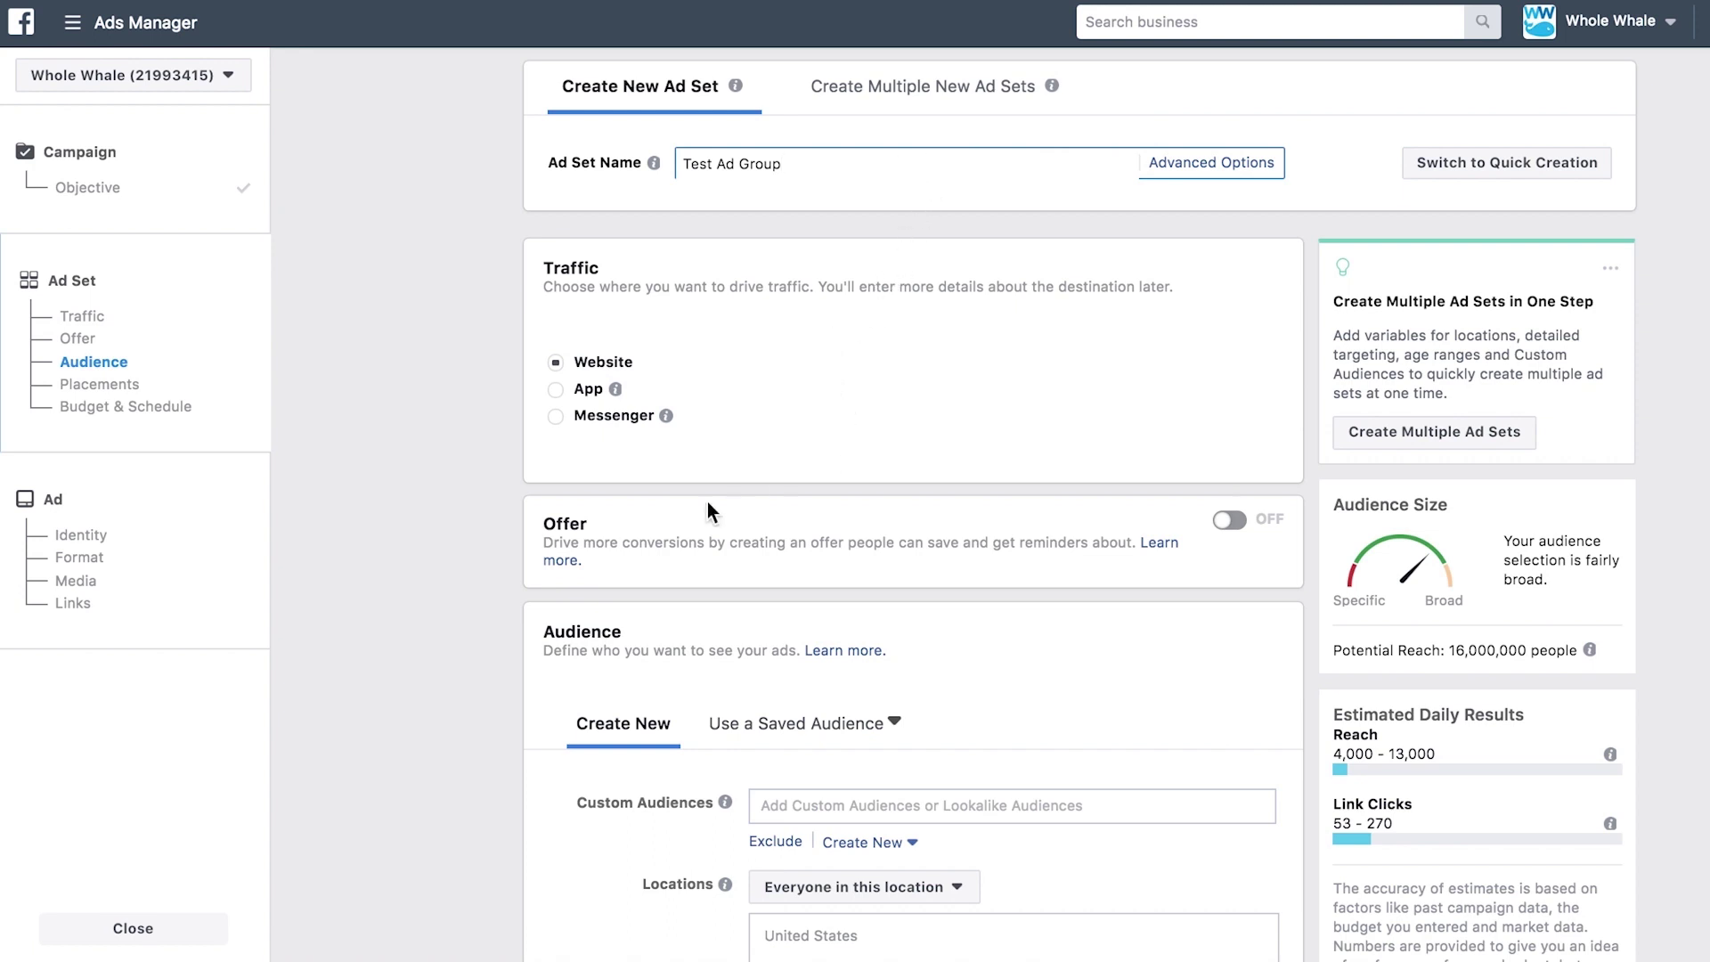
{"action": "scroll", "coordinate": [463, 441], "scroll_direction": "down", "scroll_amount": 1}
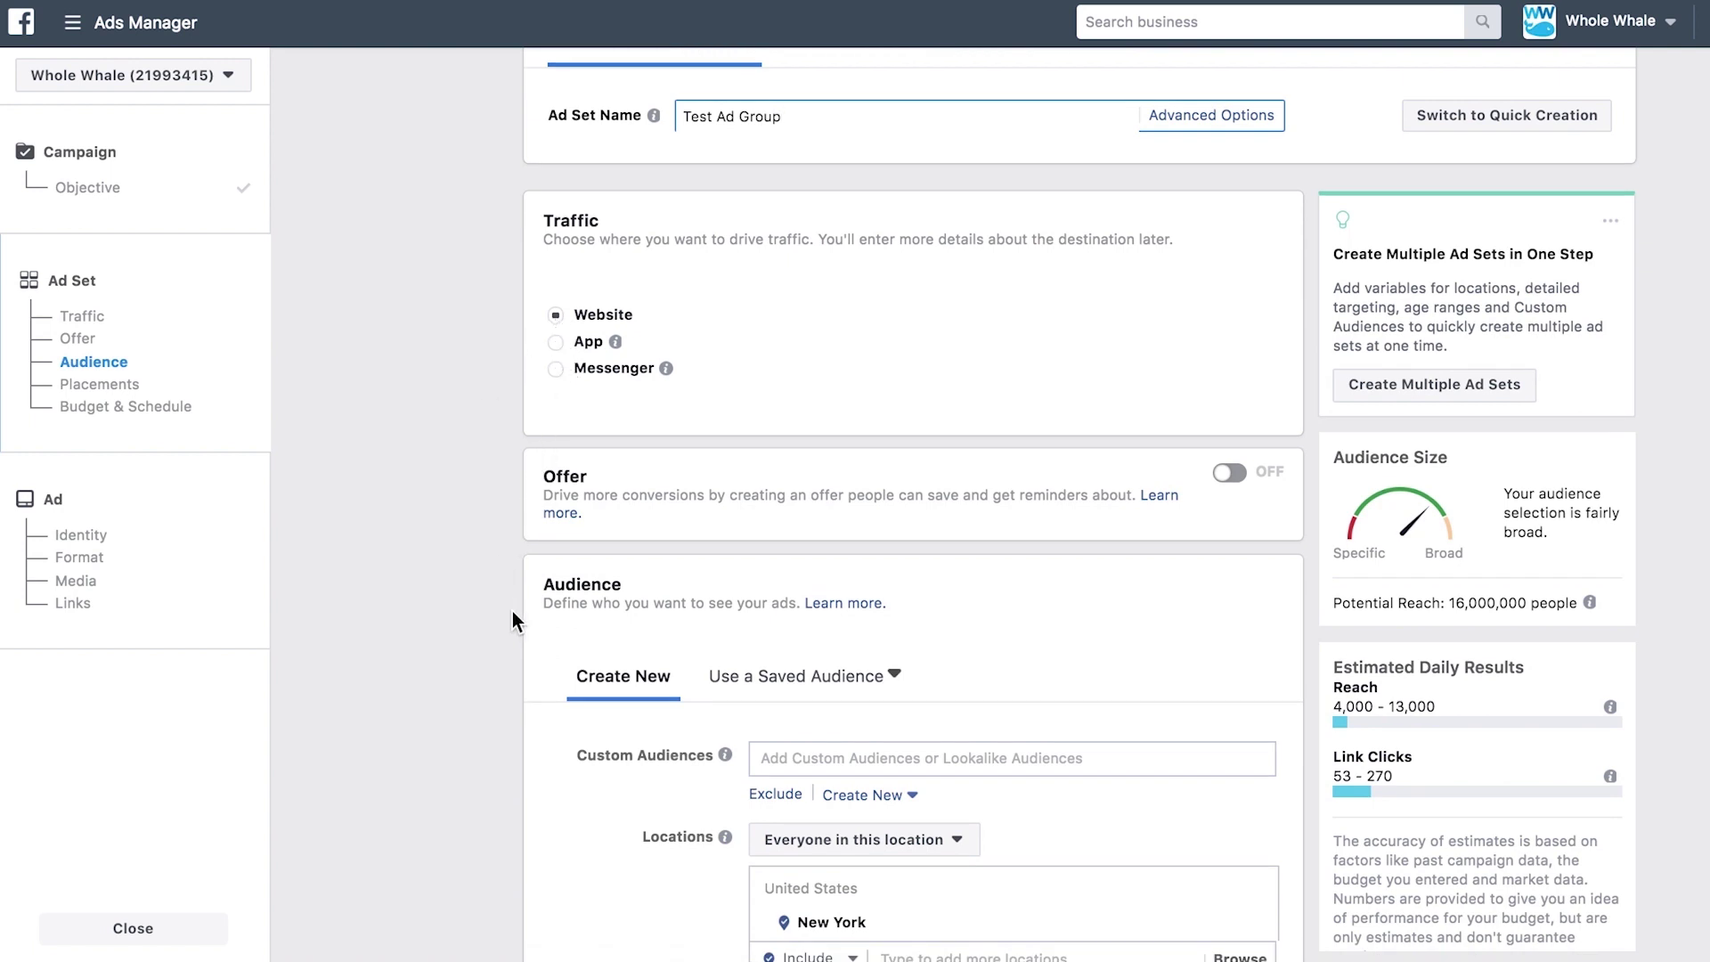
{"action": "scroll", "coordinate": [511, 611], "scroll_direction": "down", "scroll_amount": 3}
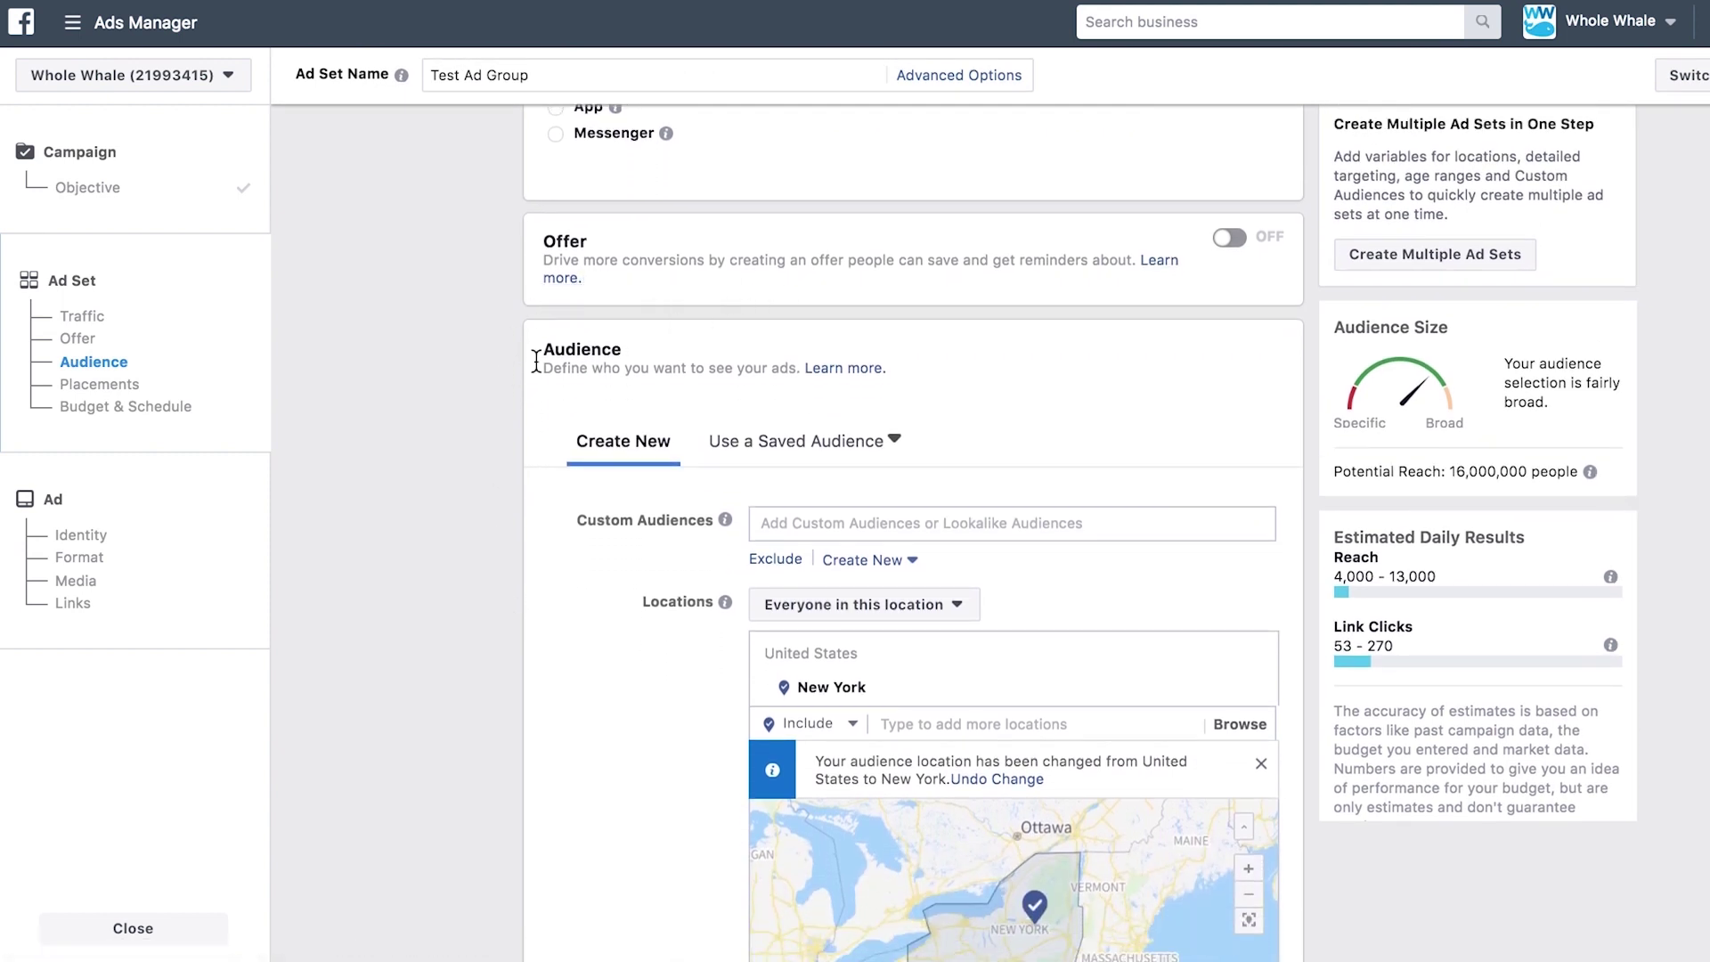
{"action": "scroll", "coordinate": [472, 489], "scroll_direction": "down", "scroll_amount": 2}
{"action": "scroll", "coordinate": [471, 489], "scroll_direction": "down", "scroll_amount": 2}
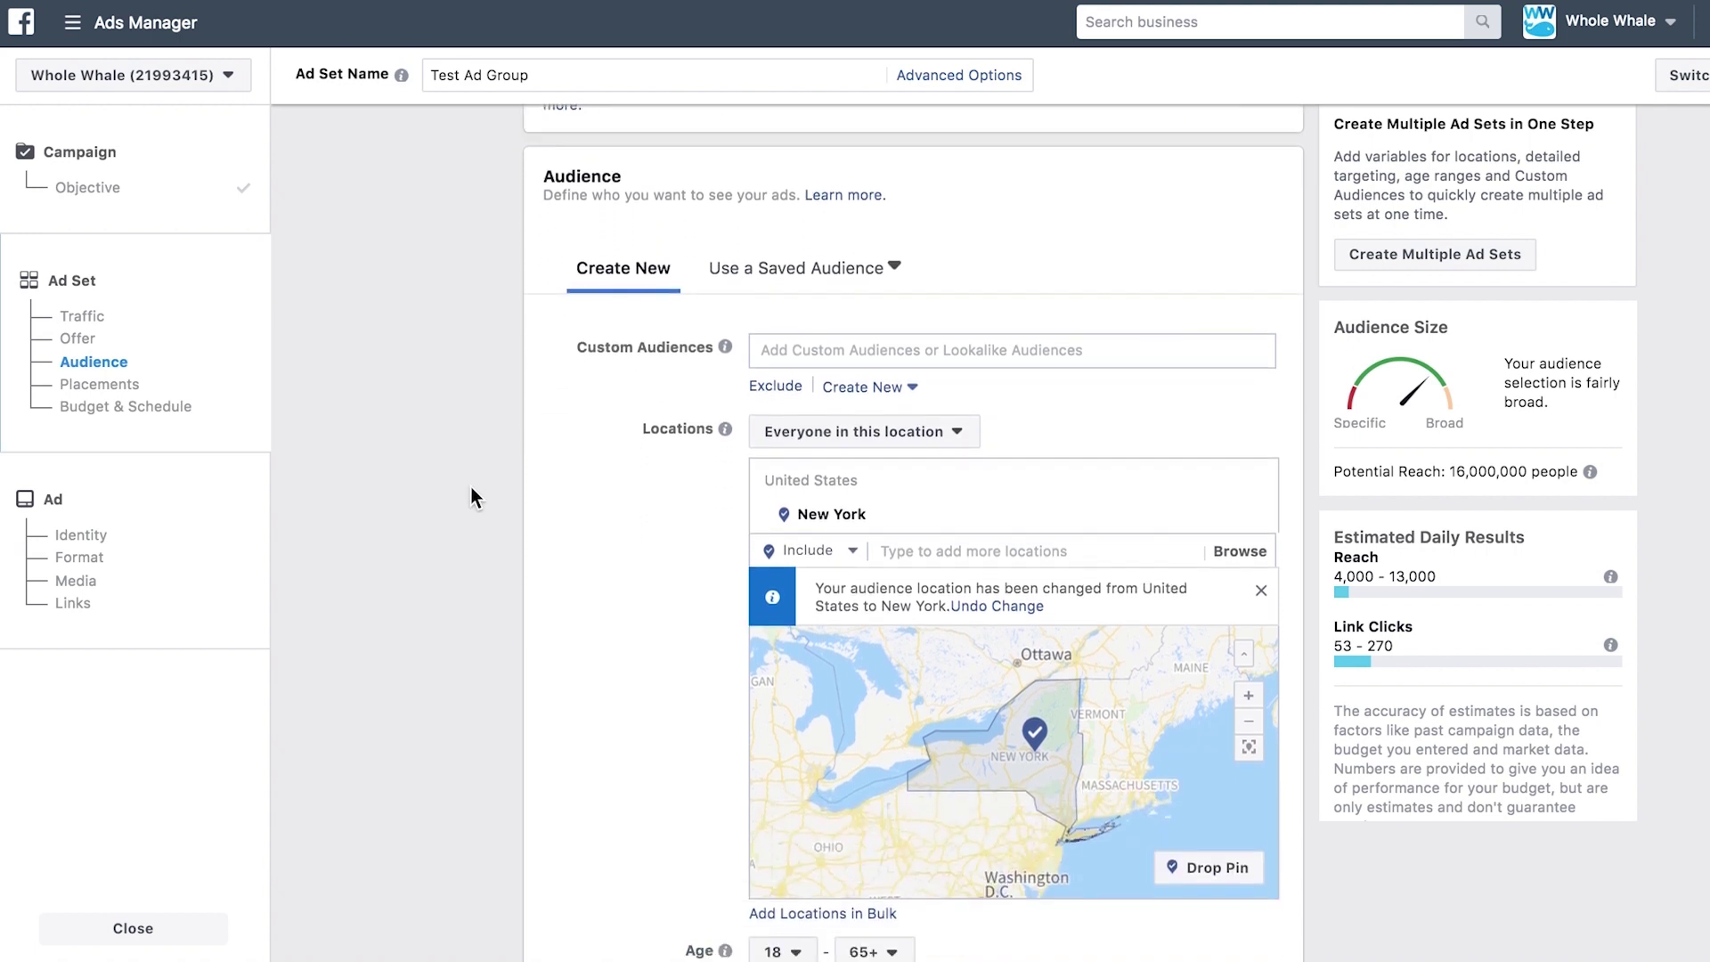
{"action": "left_click", "coordinate": [800, 280]}
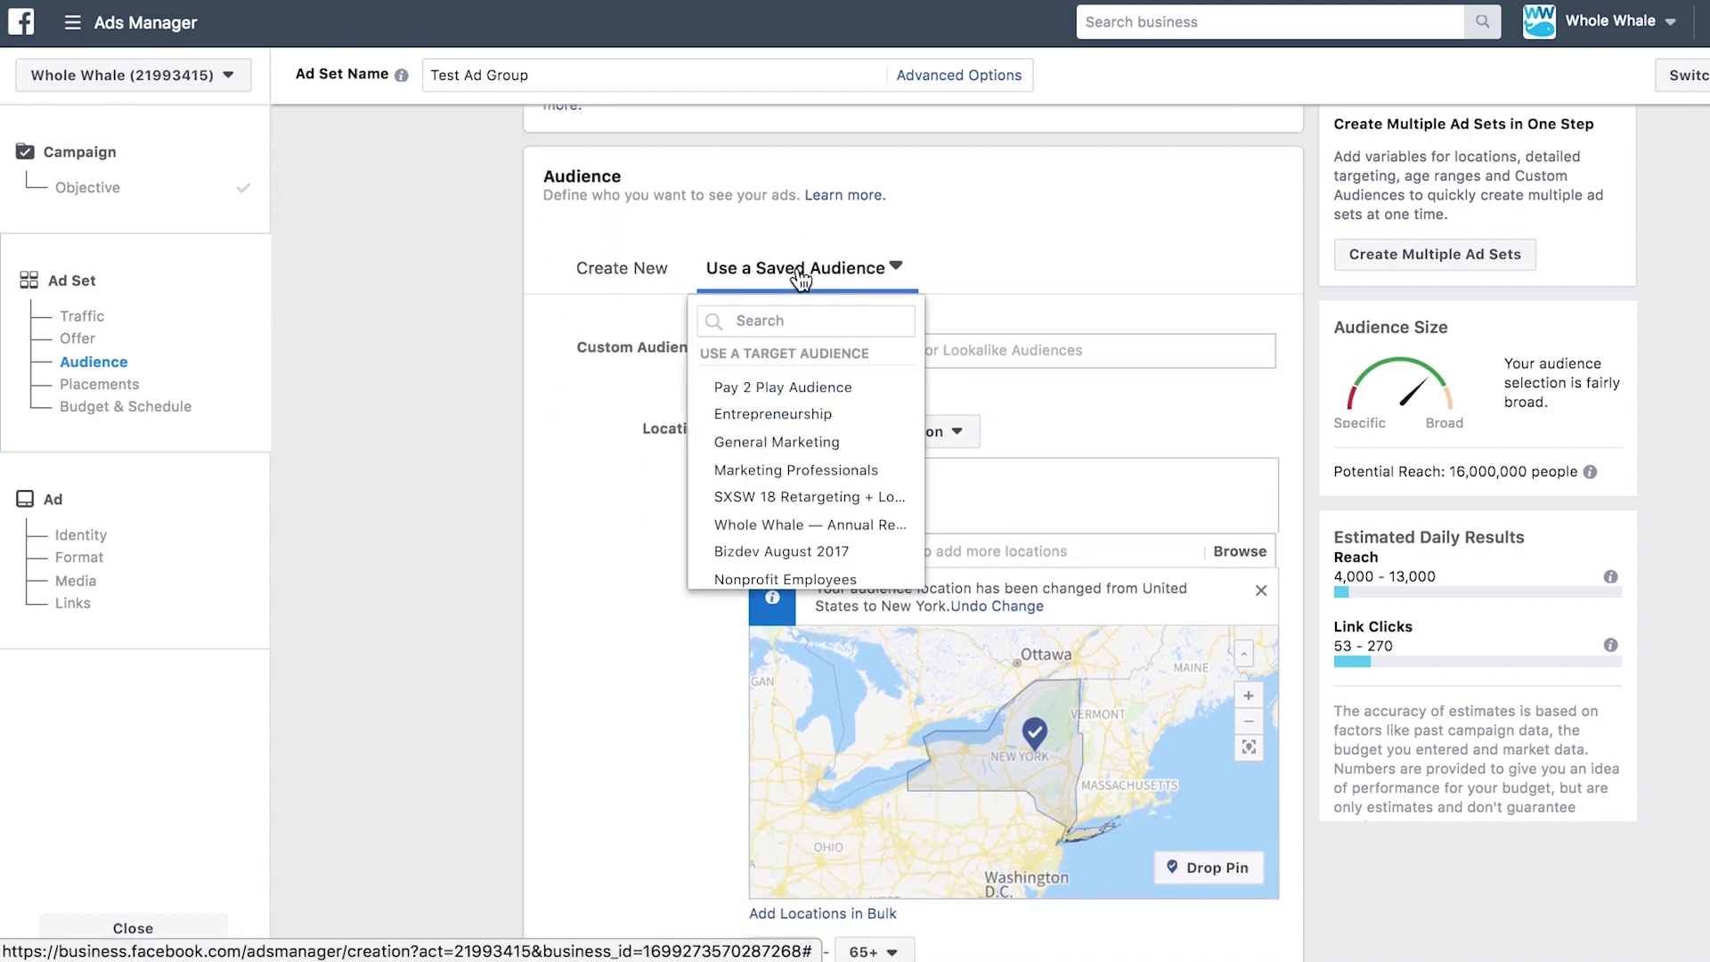
{"action": "scroll", "coordinate": [809, 563], "scroll_direction": "down", "scroll_amount": 3}
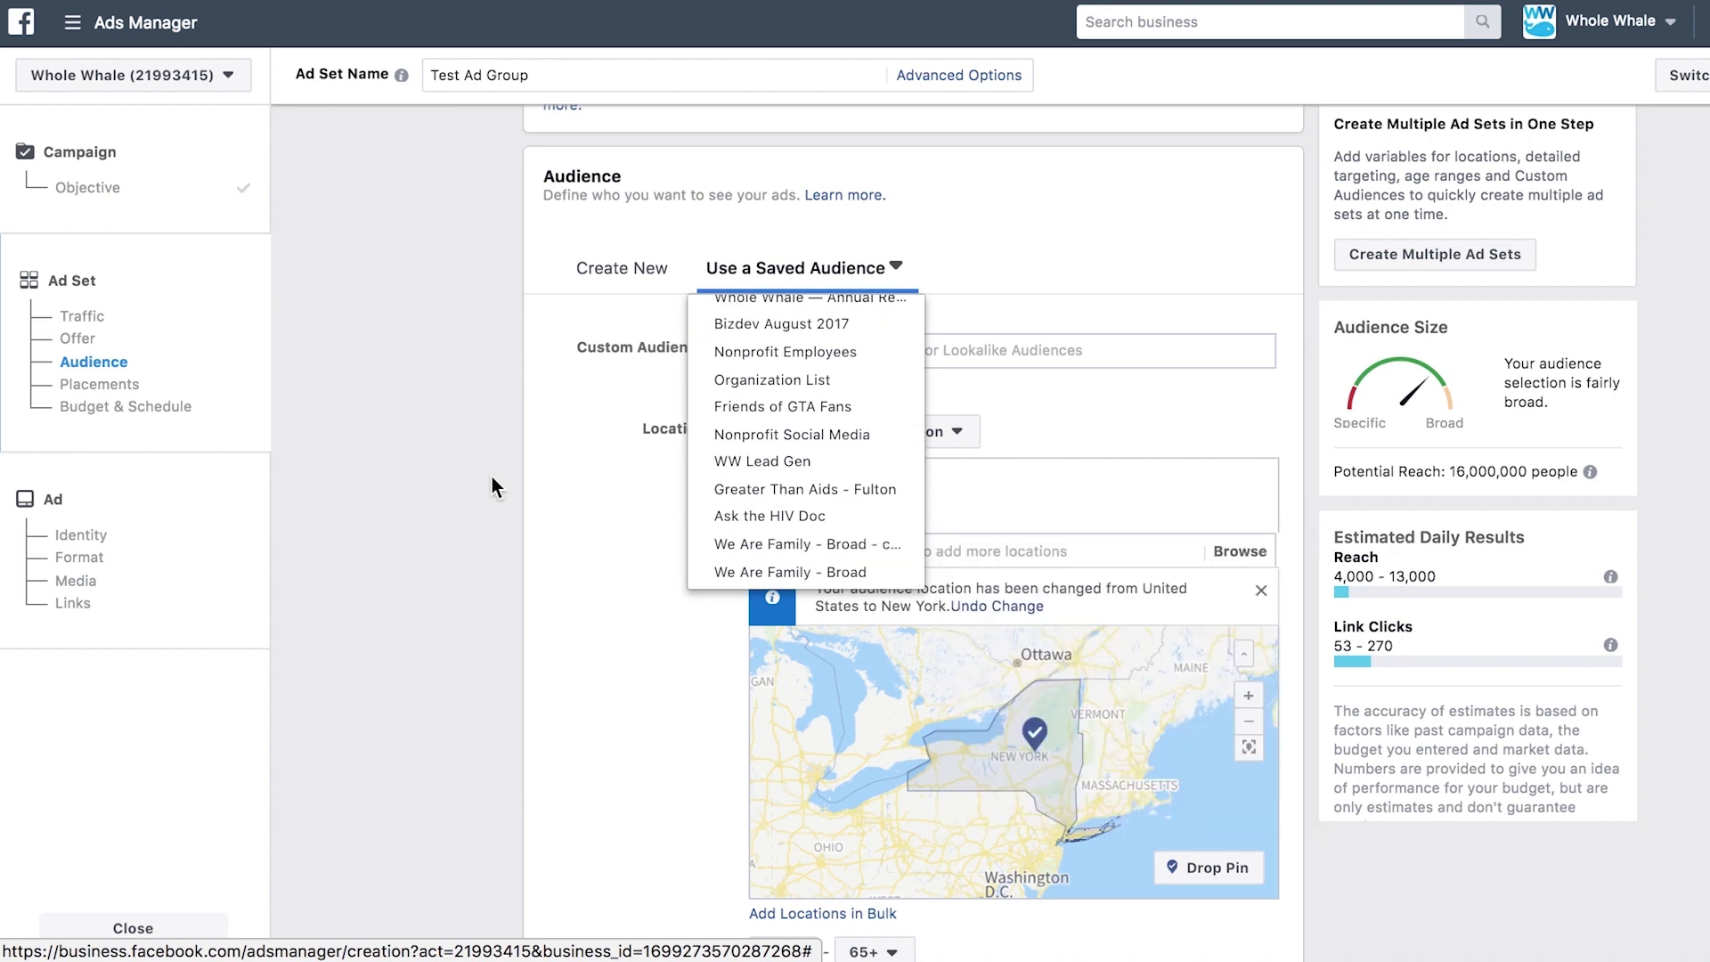
{"action": "left_click", "coordinate": [465, 468]}
{"action": "left_click", "coordinate": [827, 355]}
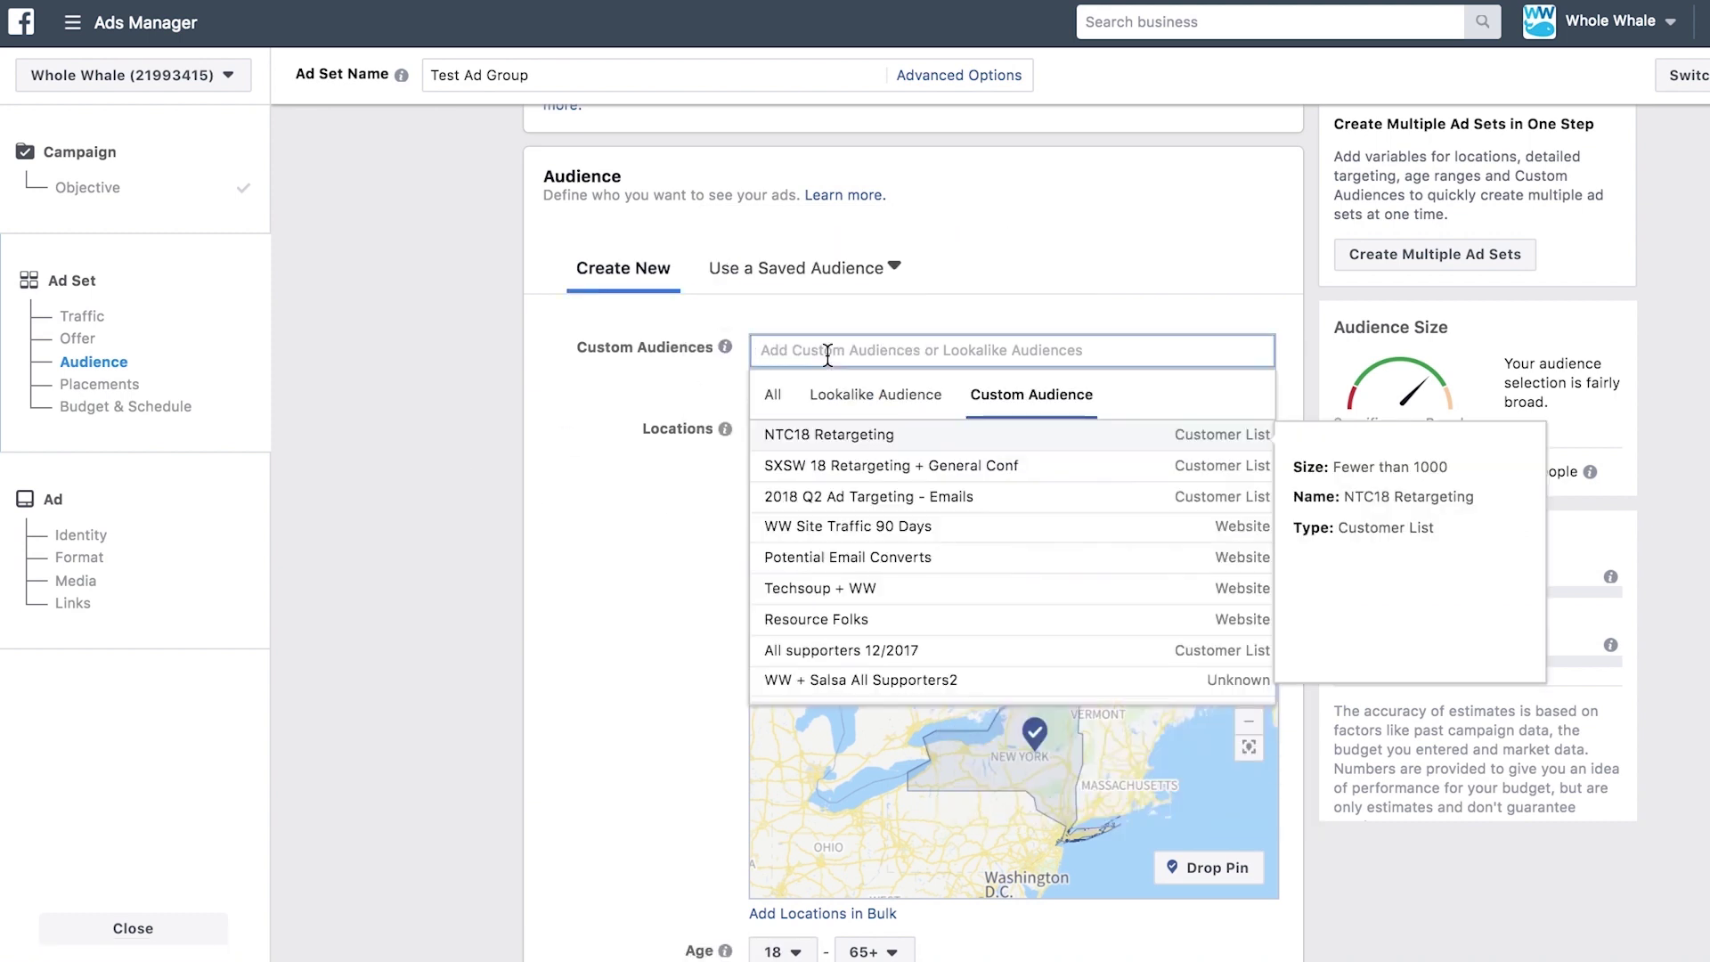
{"action": "left_click", "coordinate": [875, 394]}
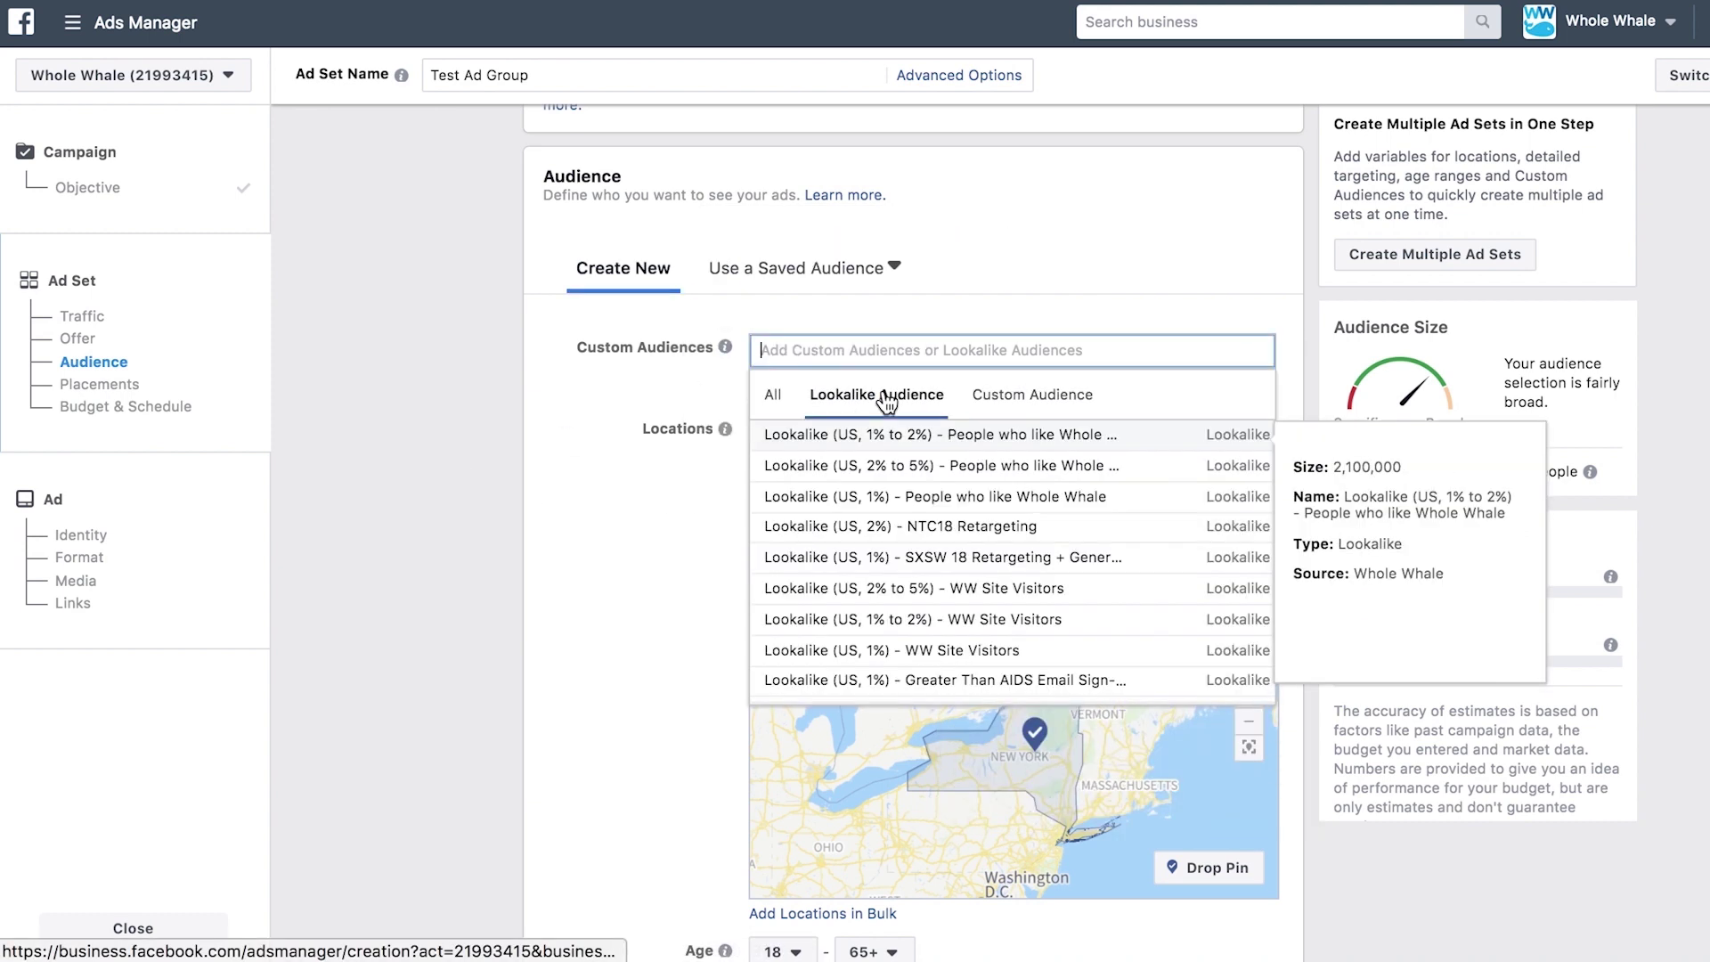
{"action": "left_click", "coordinate": [663, 556]}
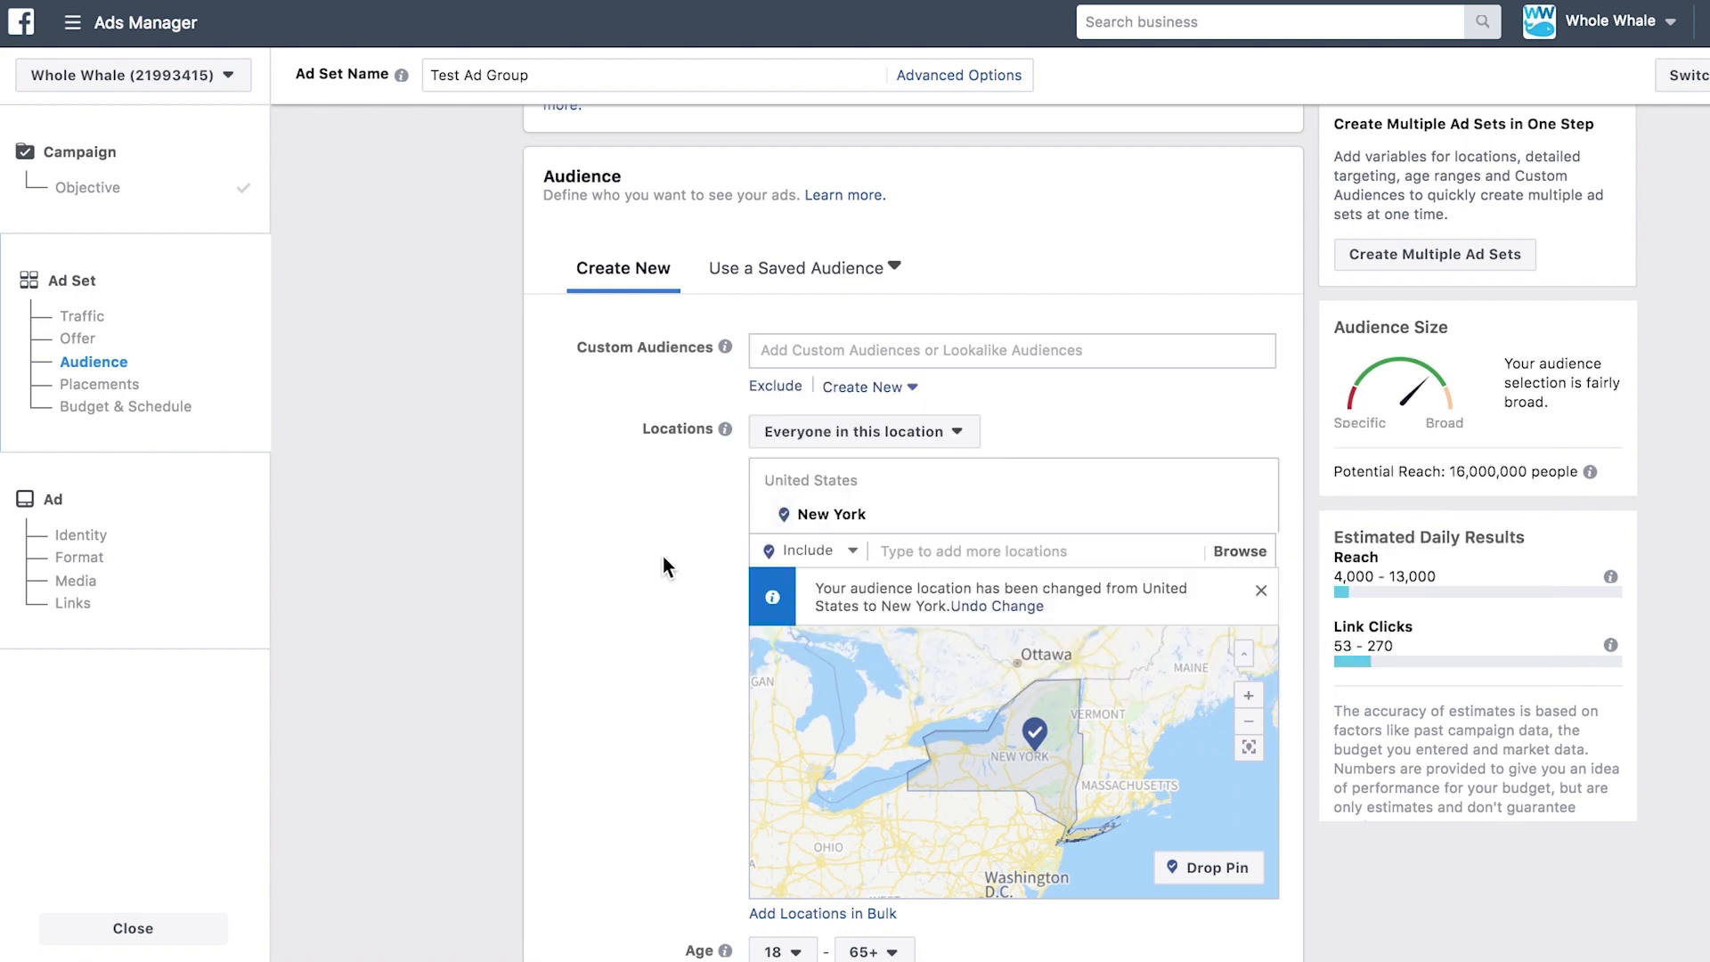
{"action": "scroll", "coordinate": [703, 551], "scroll_direction": "down", "scroll_amount": 2}
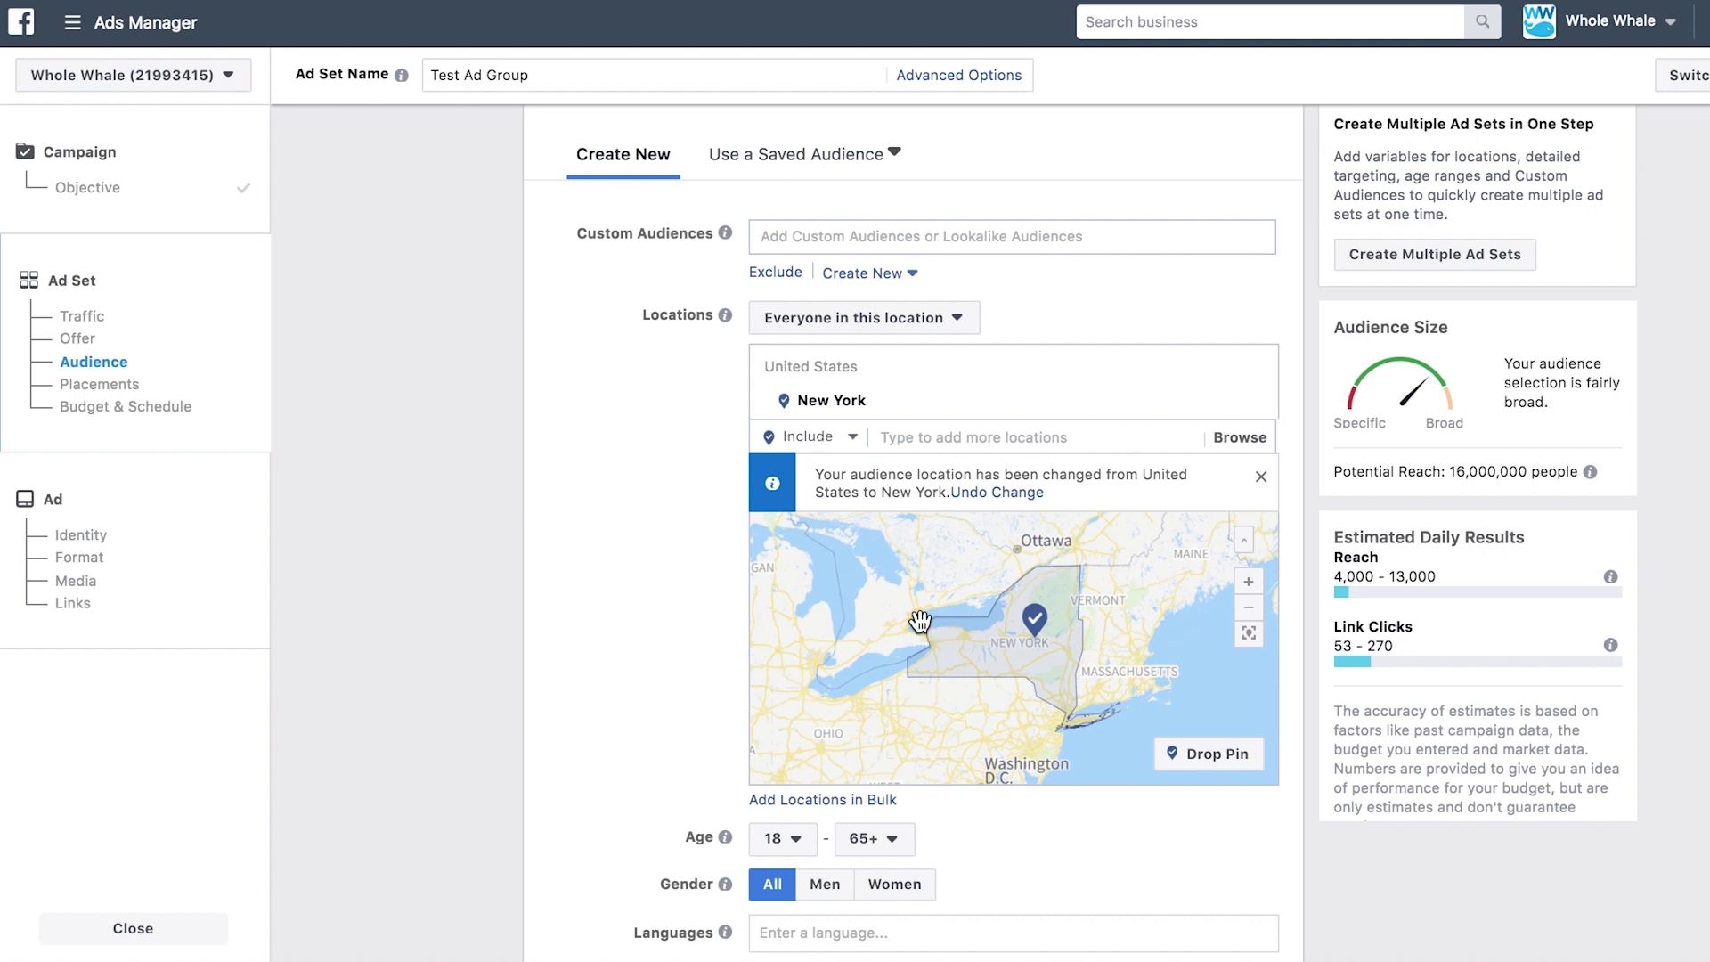
Step: Keep targeting everyone in the New York location
{"action": "left_click", "coordinate": [867, 323]}
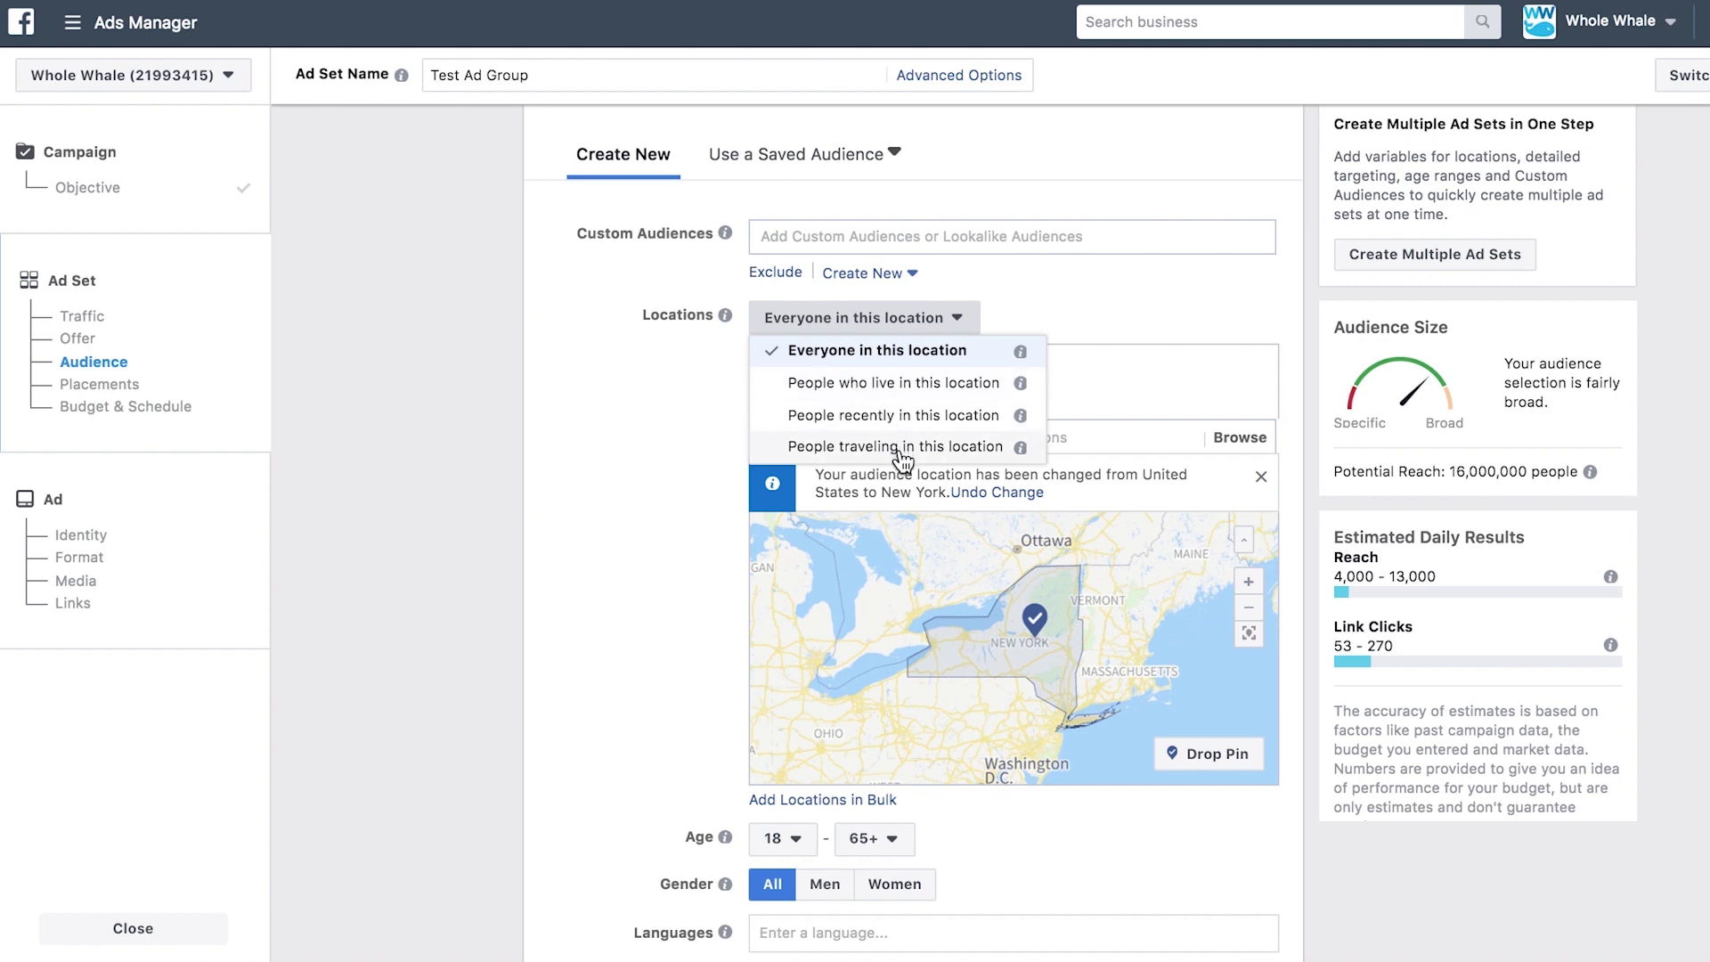
{"action": "left_click", "coordinate": [647, 596]}
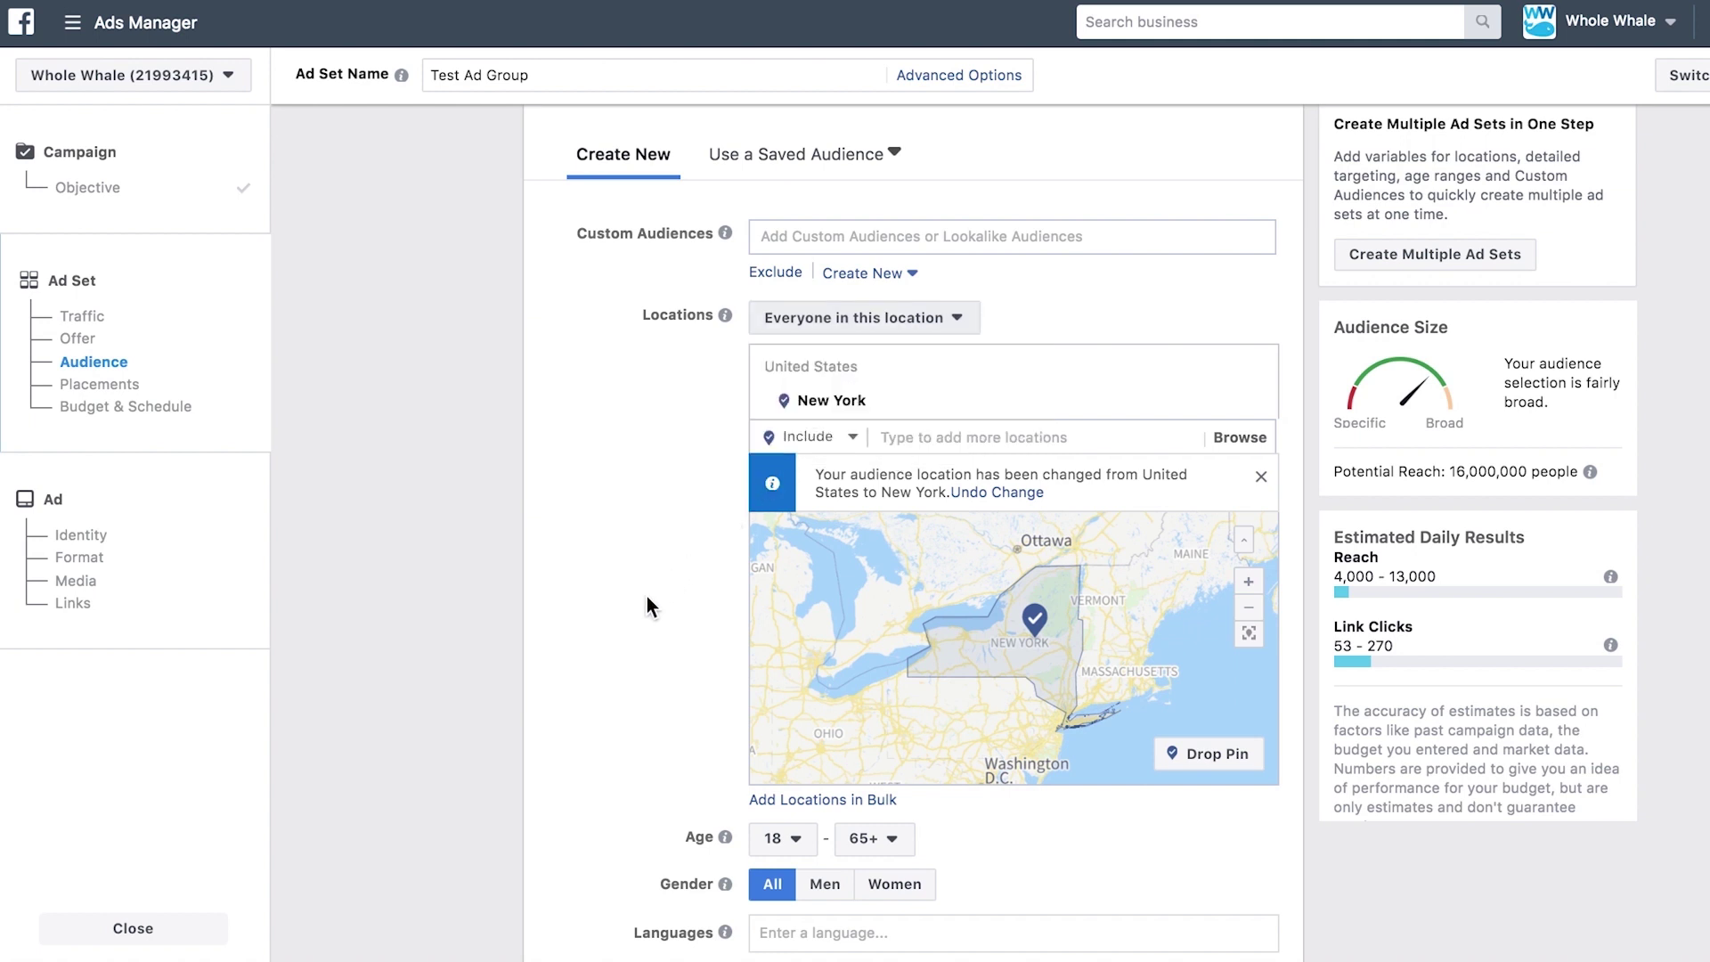
{"action": "scroll", "coordinate": [647, 596], "scroll_direction": "down", "scroll_amount": 5}
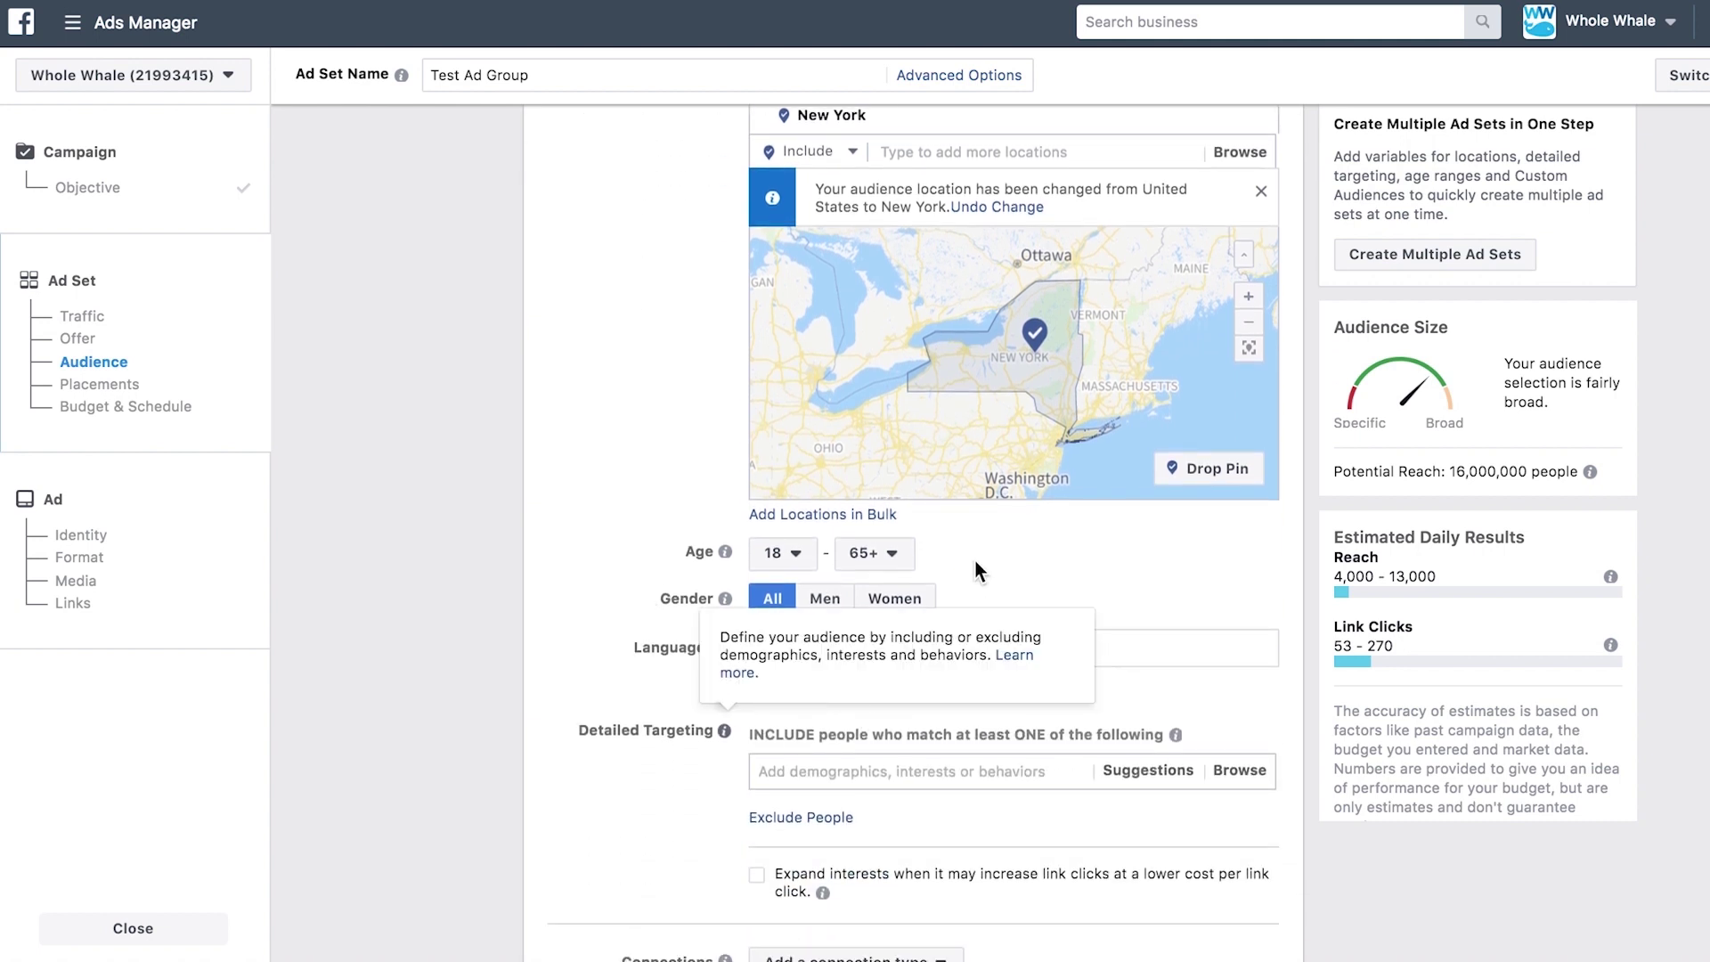
Step: Set the audience age range to 13 through 65+
{"action": "left_click", "coordinate": [790, 563]}
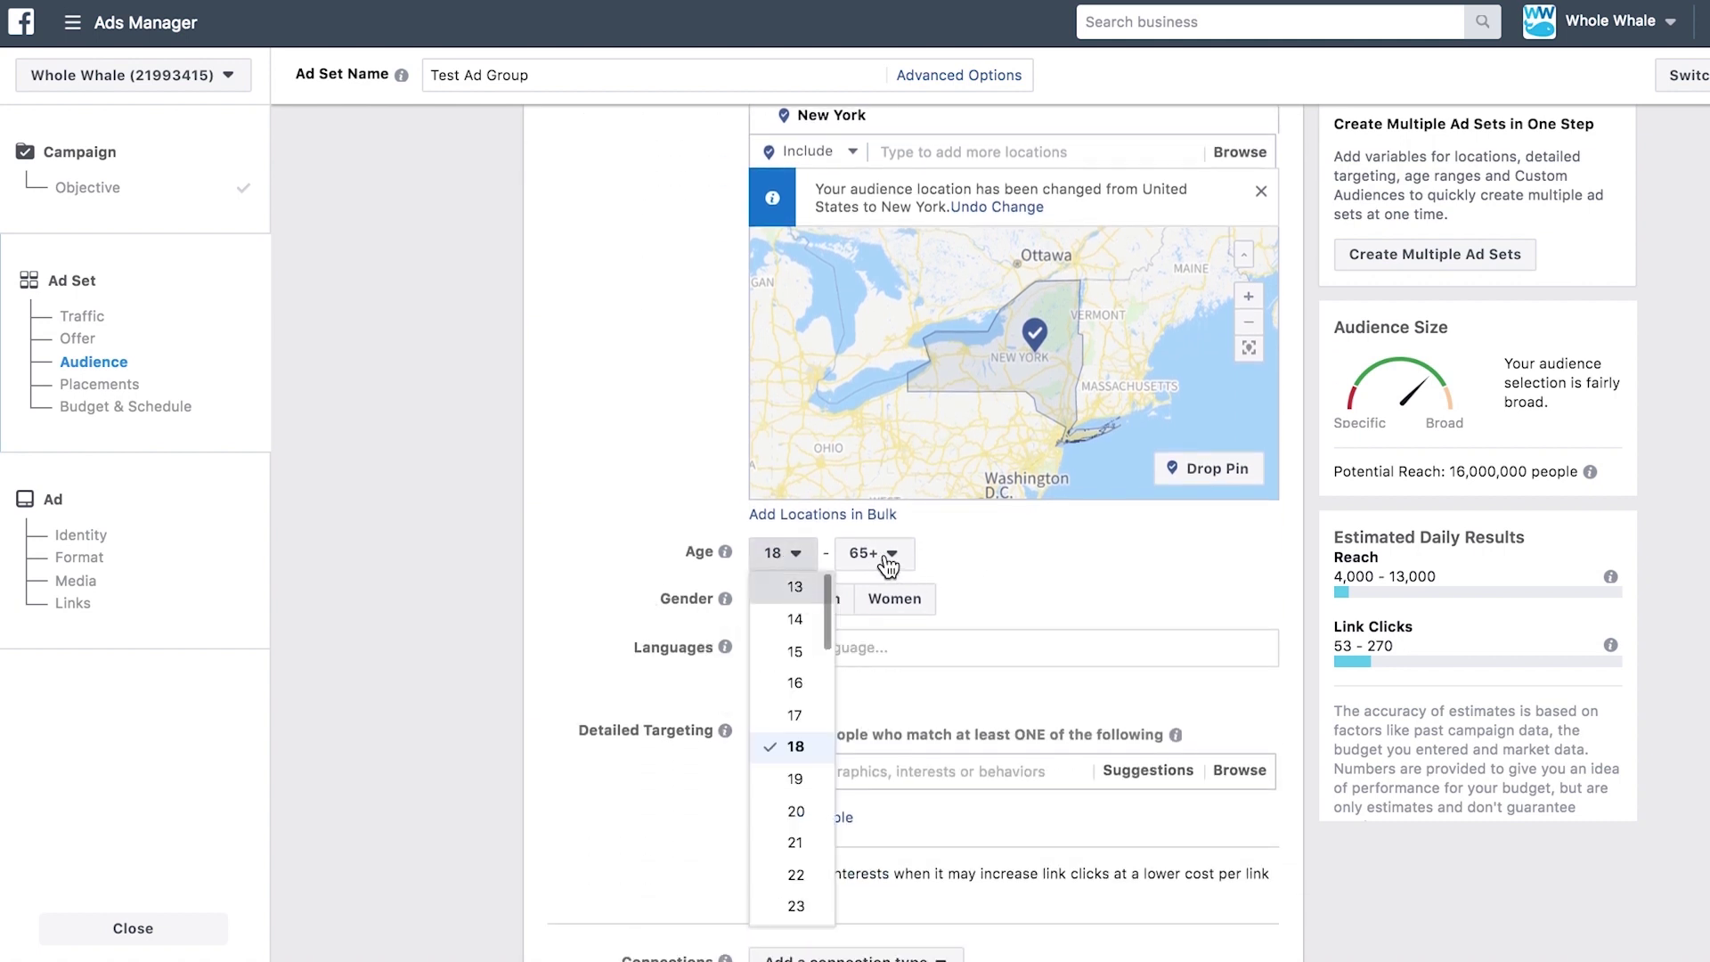
{"action": "left_click", "coordinate": [794, 586]}
{"action": "left_click", "coordinate": [873, 553]}
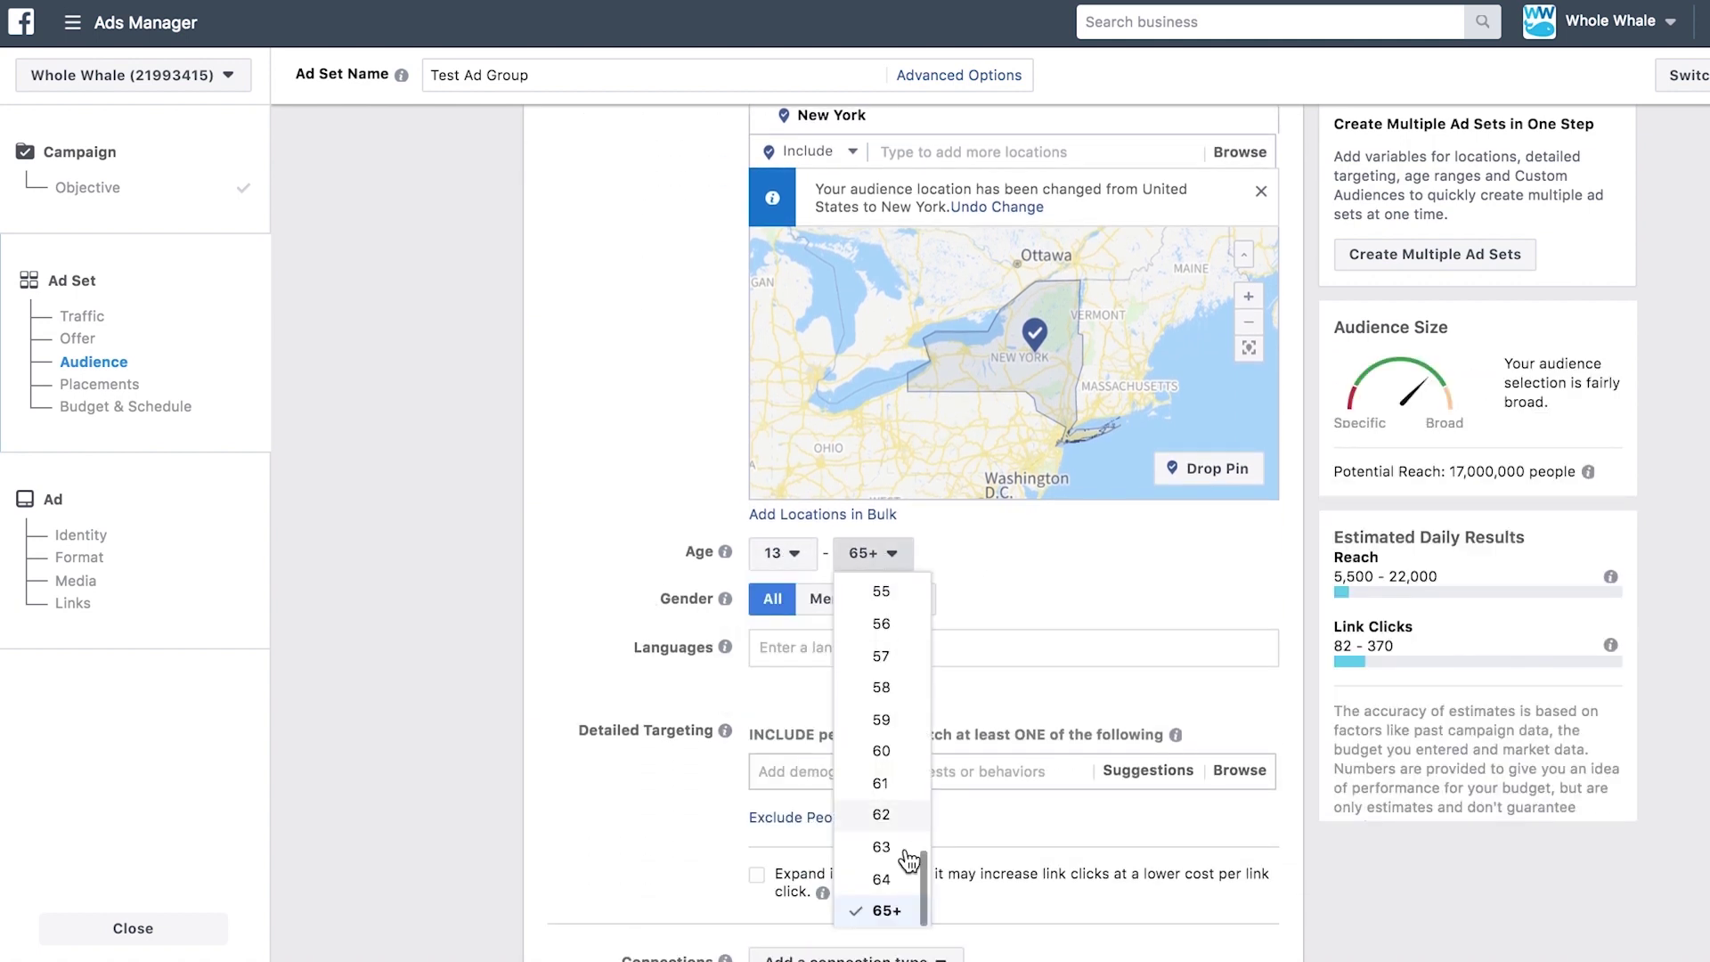
{"action": "left_click", "coordinate": [1001, 595]}
Step: Preview reach for Men and Women only, then return gender to All
{"action": "left_click", "coordinate": [825, 604]}
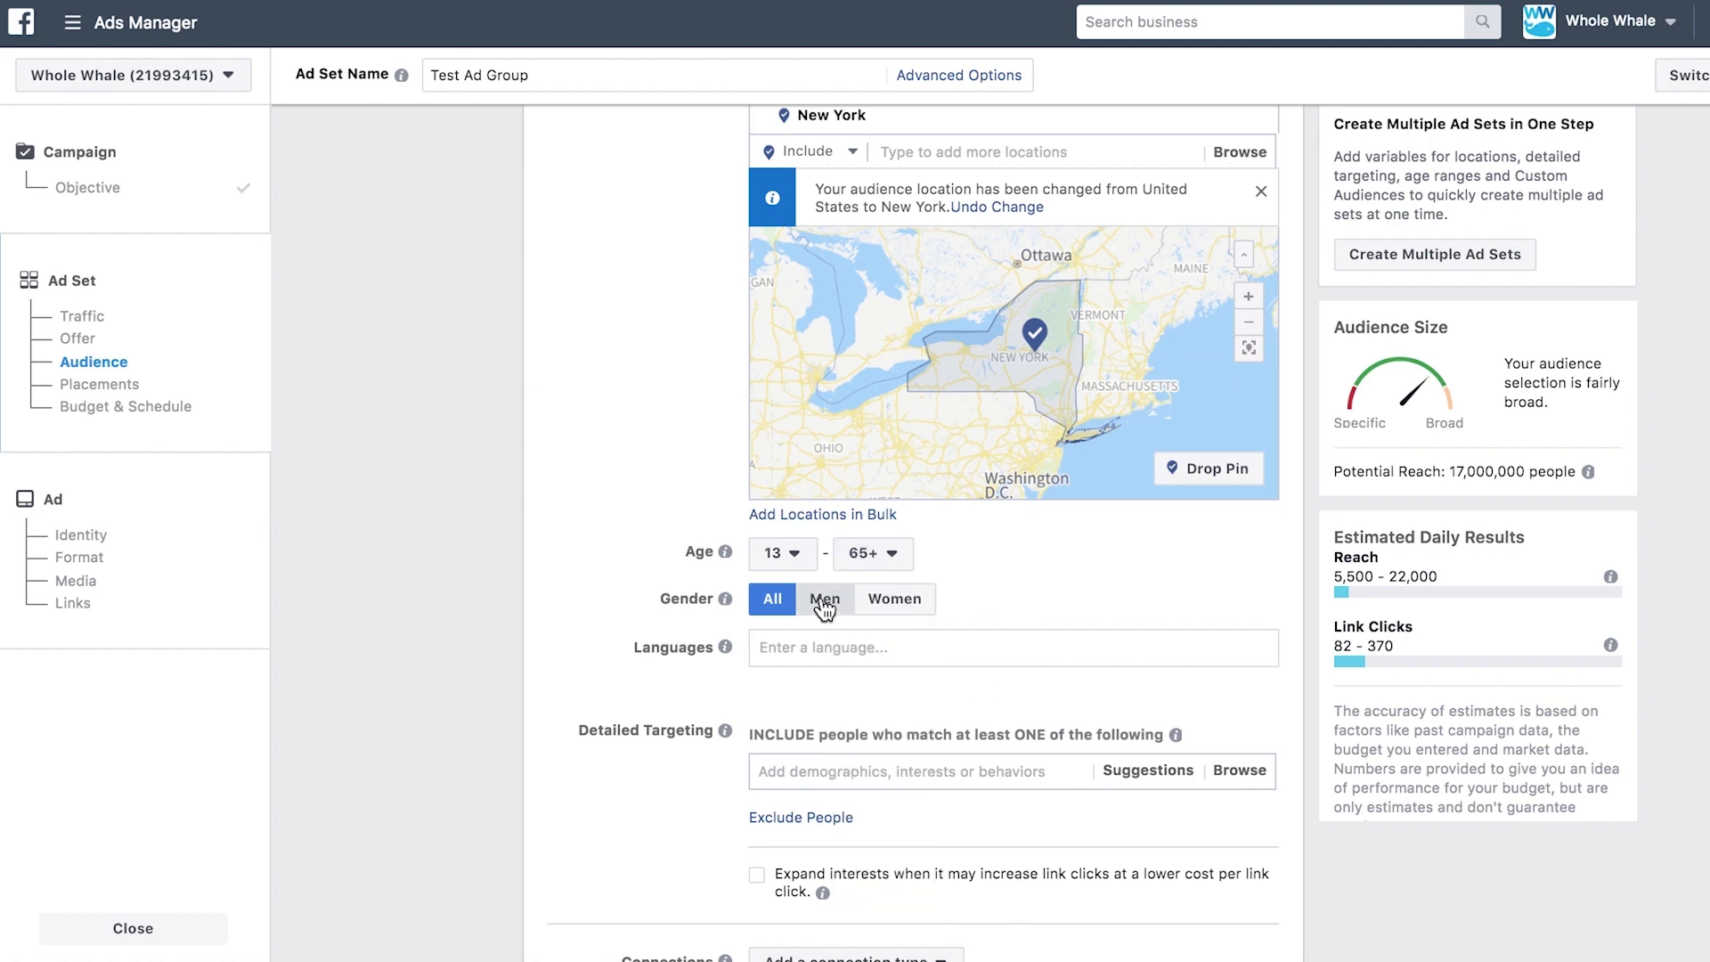
{"action": "left_click", "coordinate": [896, 609]}
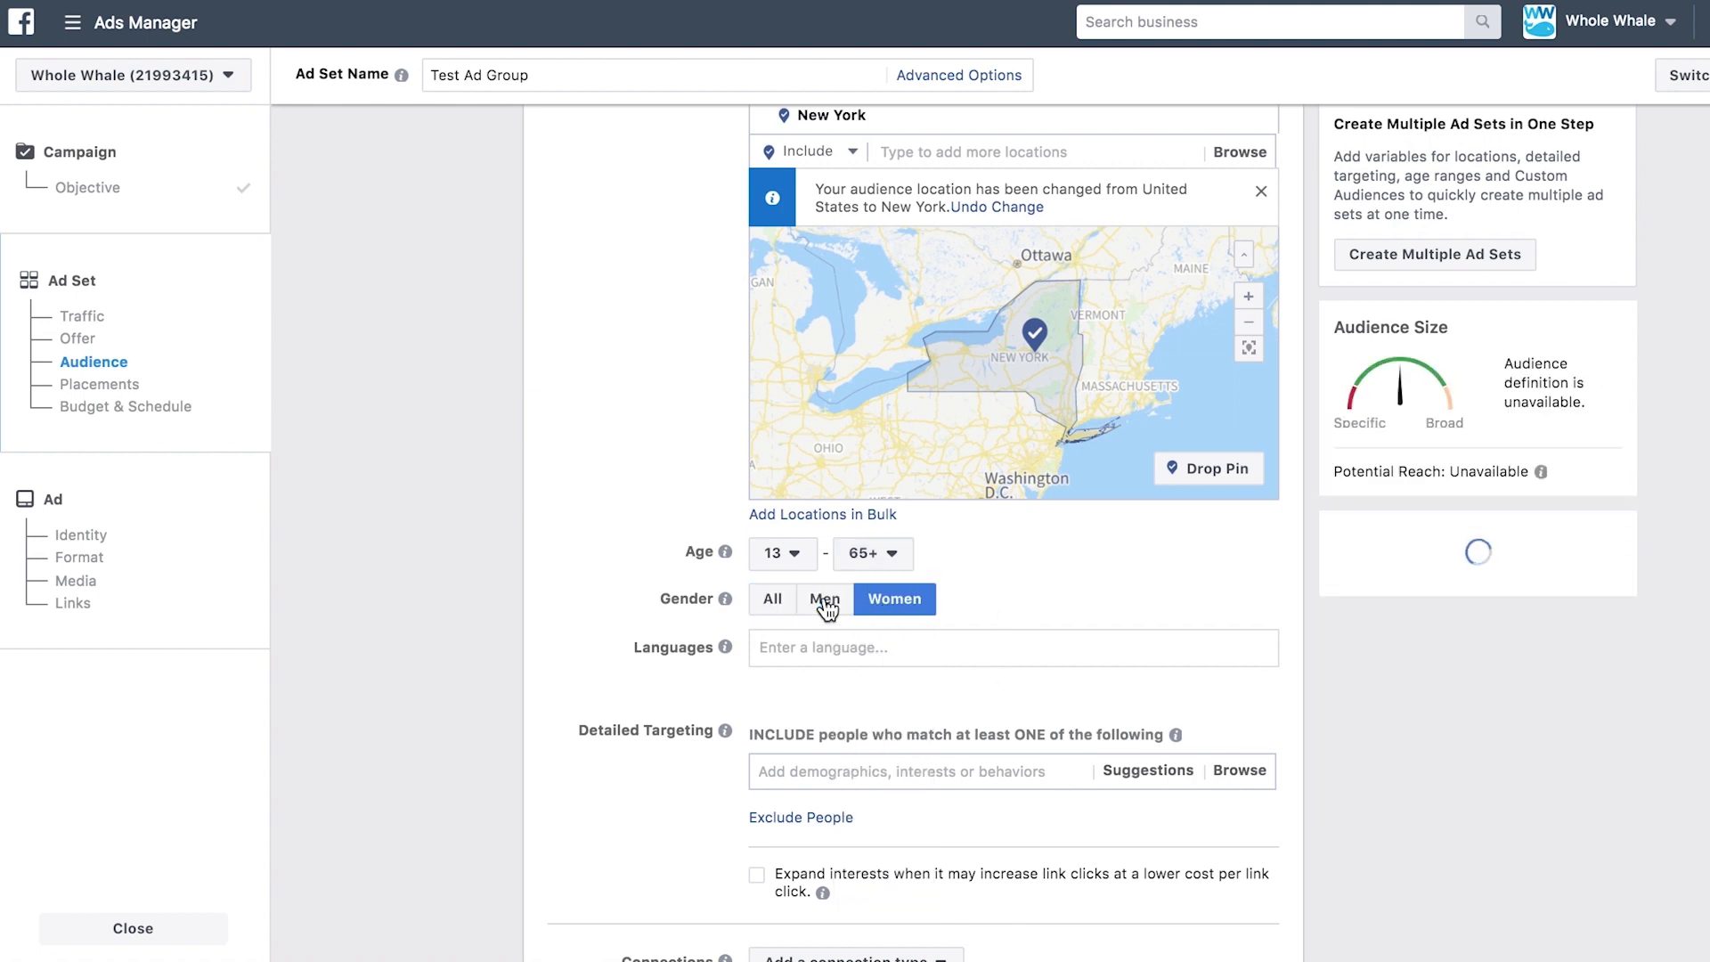
{"action": "left_click", "coordinate": [774, 607]}
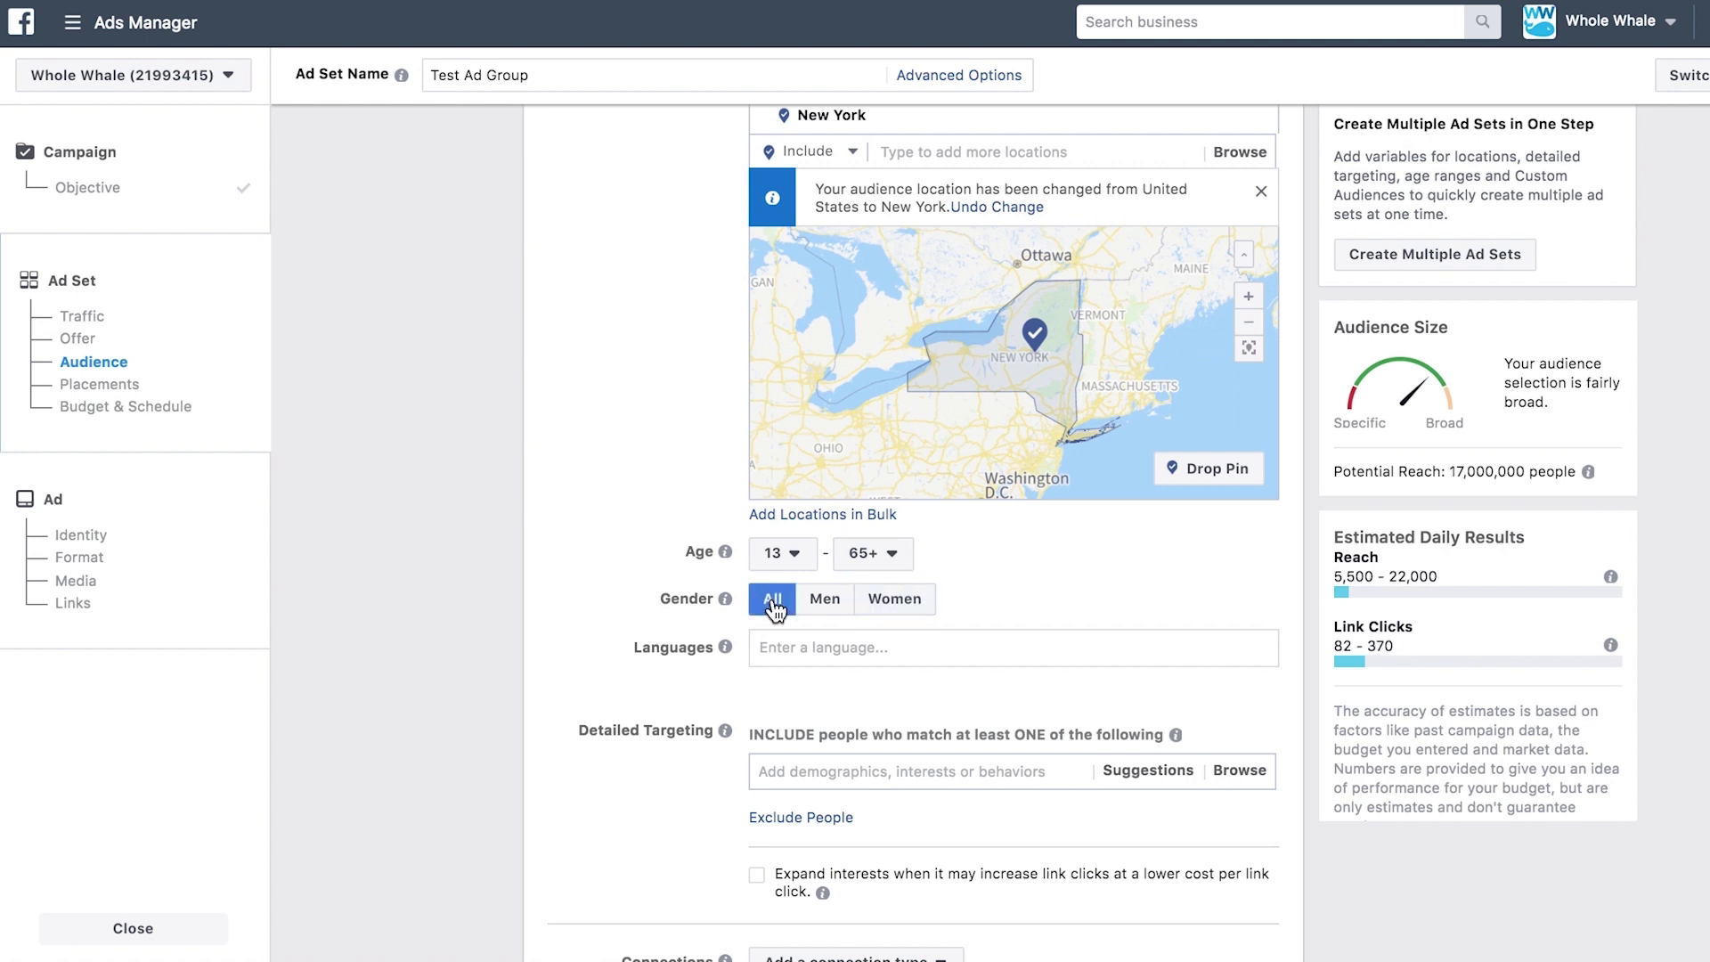
{"action": "left_click", "coordinate": [784, 663]}
Step: Add English (All) as the audience language
{"action": "type", "text": "English"}
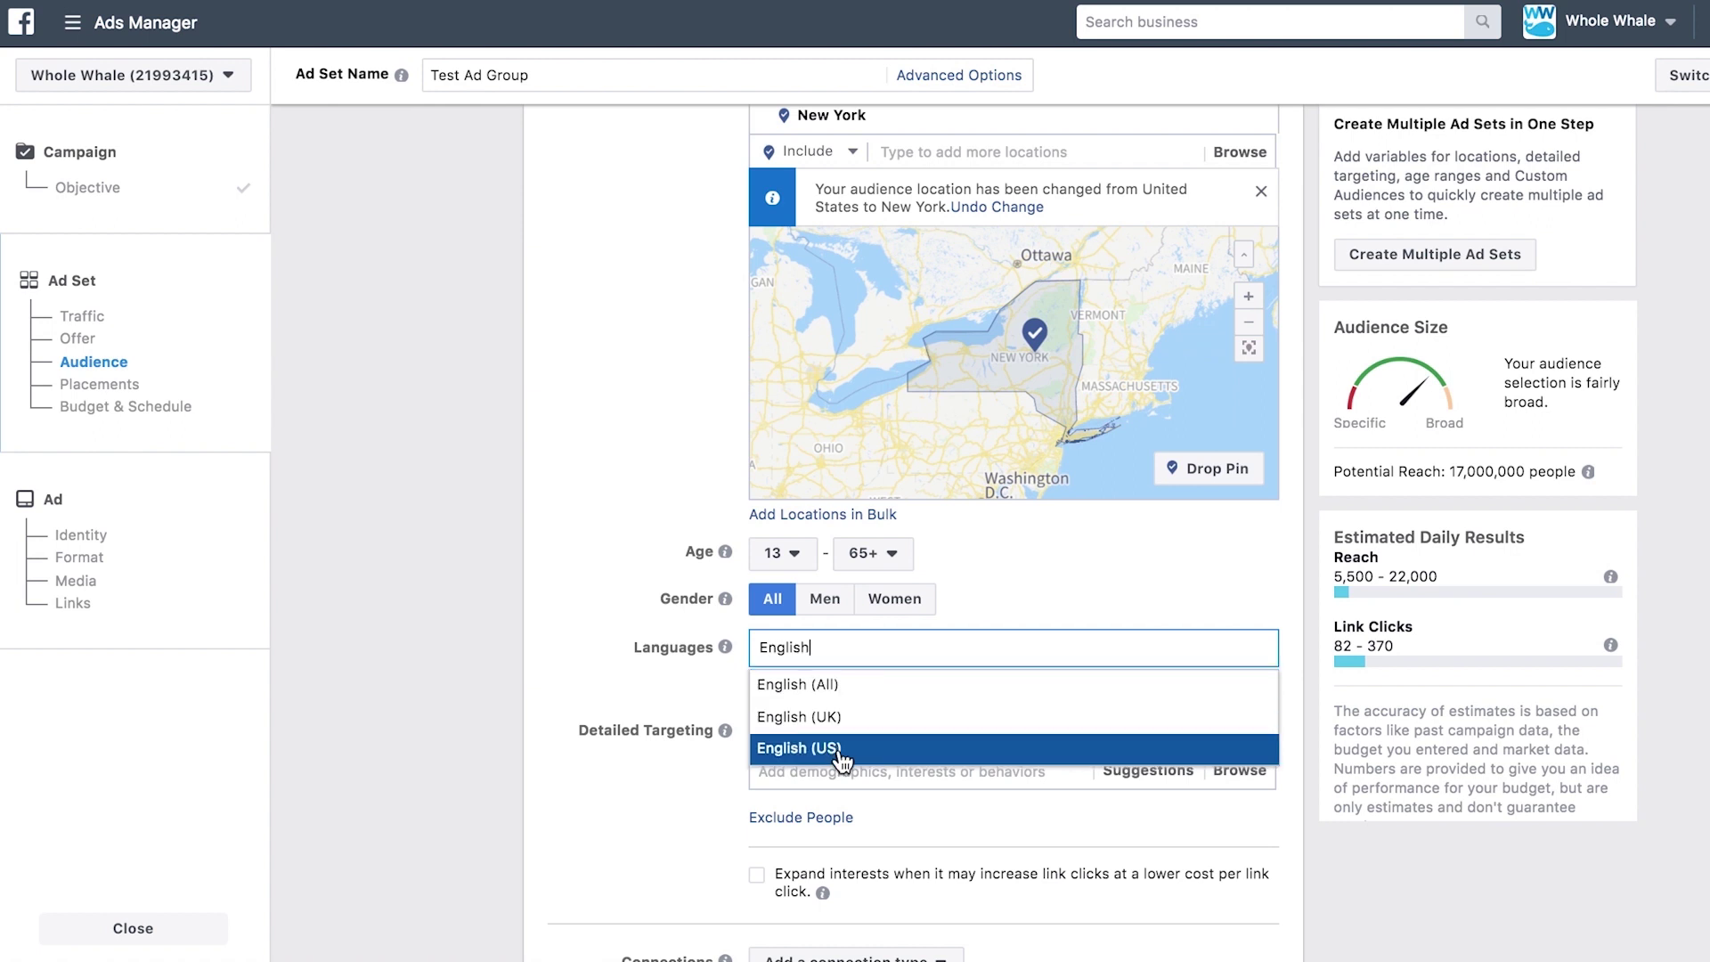
{"action": "left_click", "coordinate": [823, 686]}
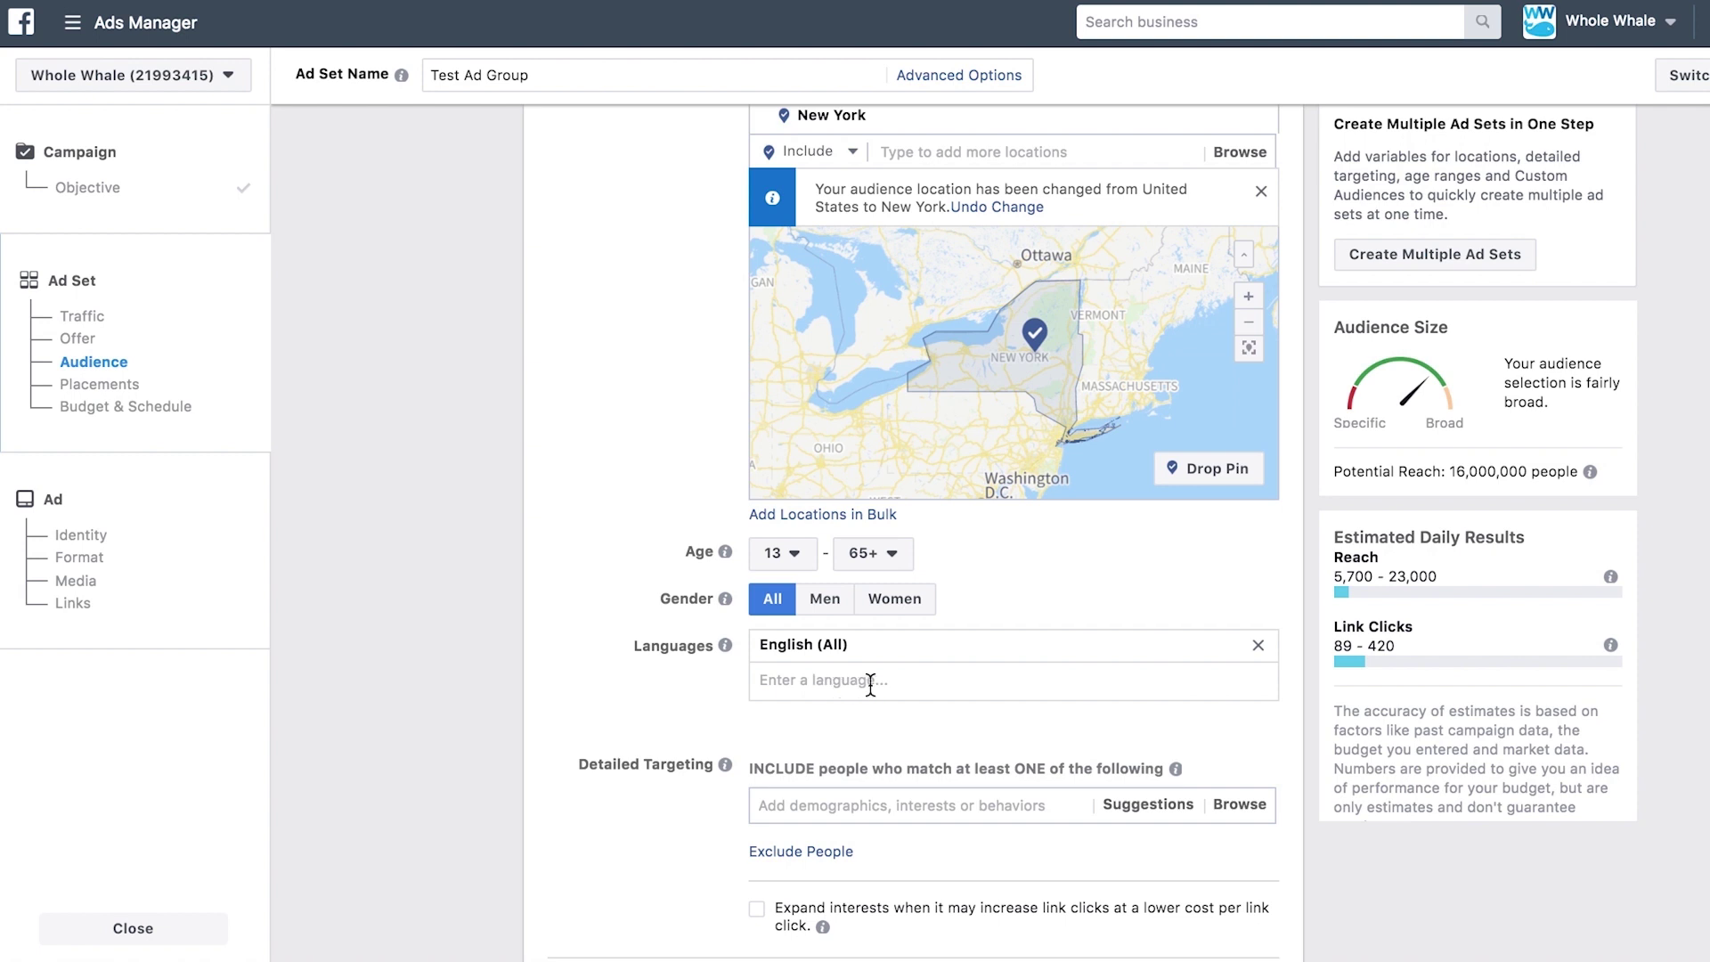
{"action": "scroll", "coordinate": [945, 719], "scroll_direction": "down", "scroll_amount": 3}
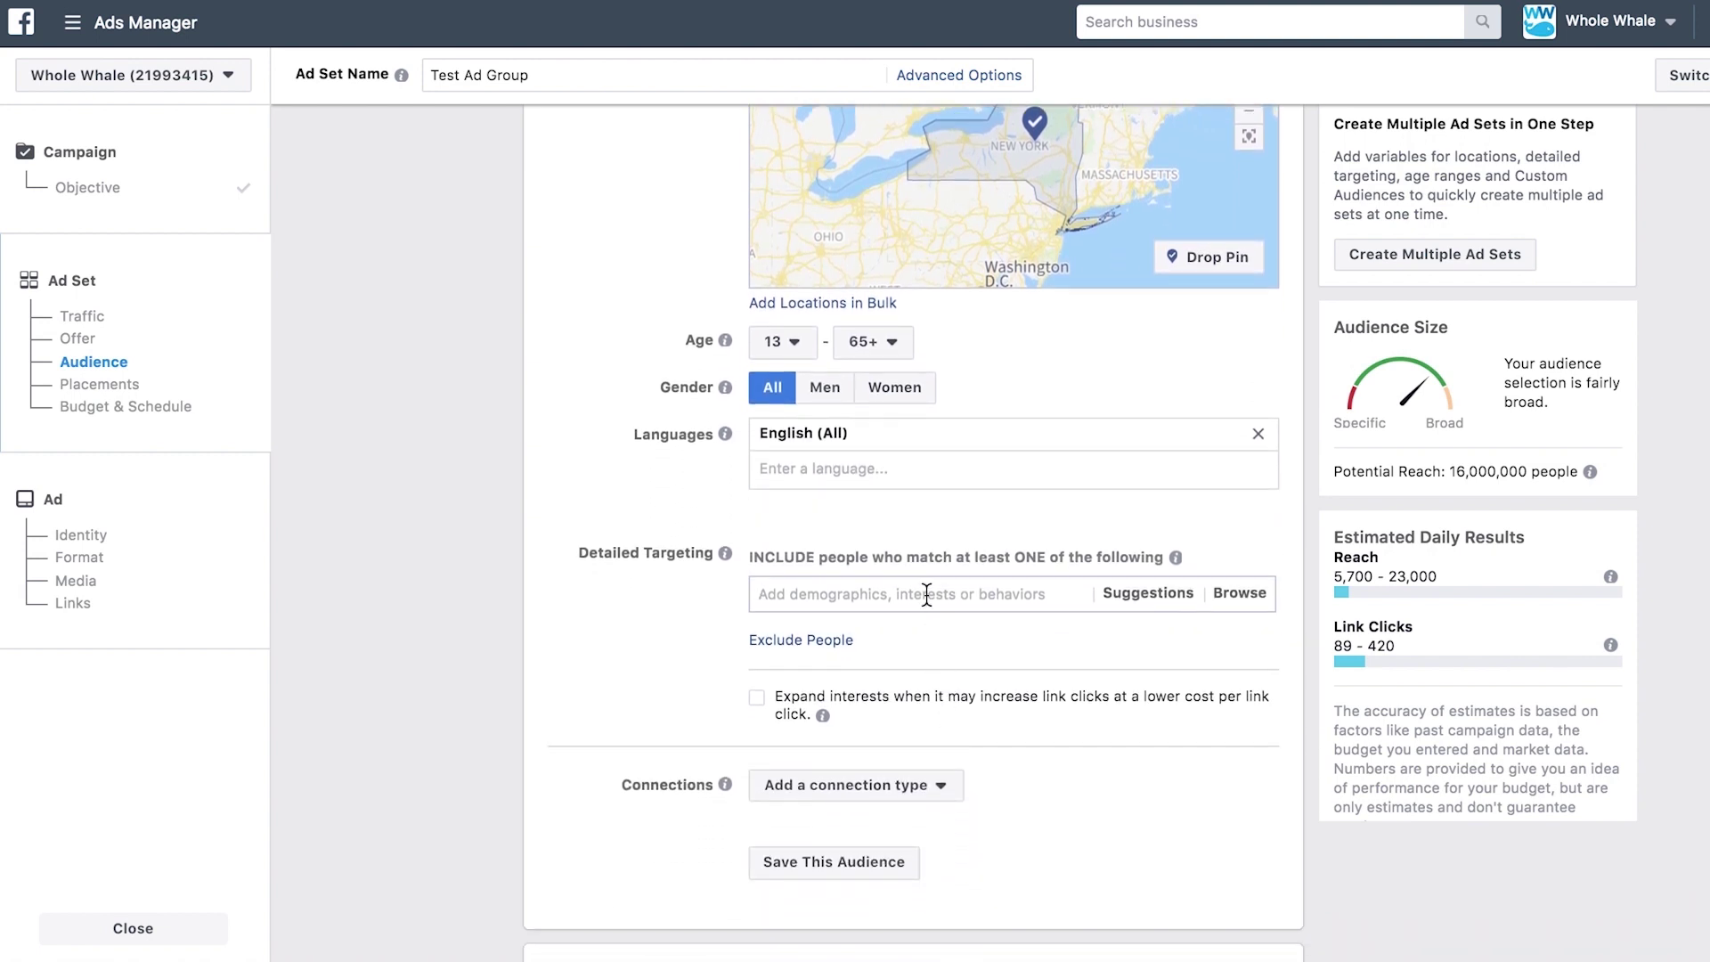
Step: Add the Marketing and Coffee interests to detailed targeting
{"action": "type", "text": "m"}
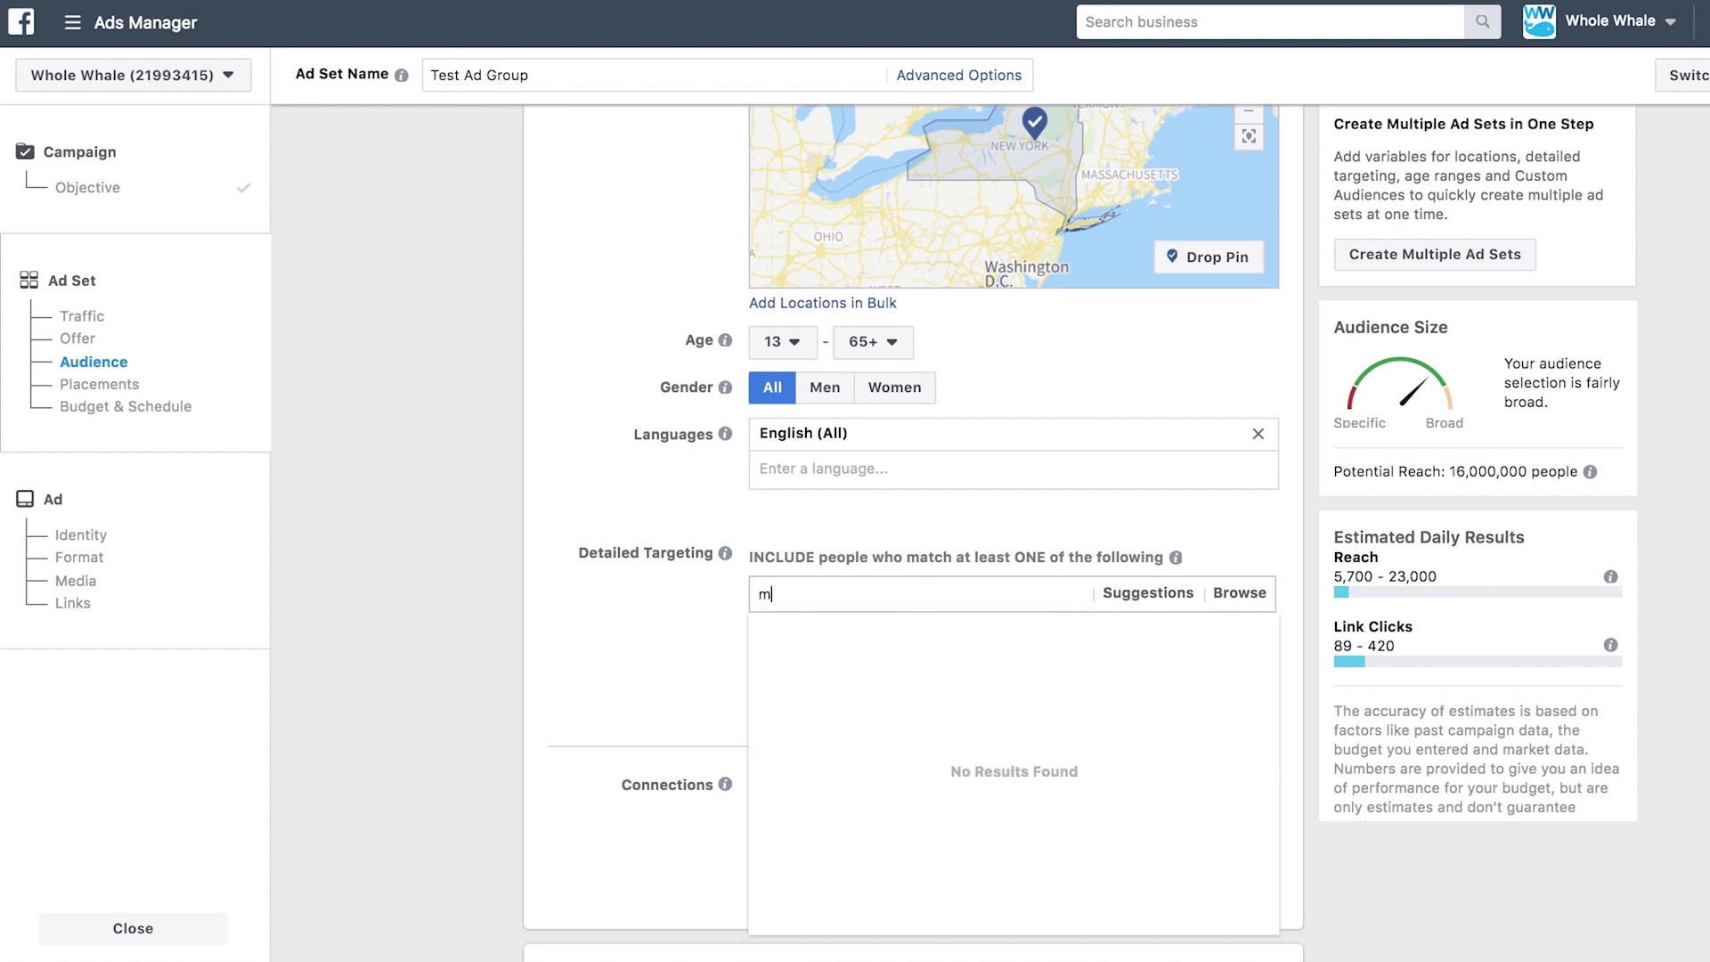
{"action": "type", "text": "arketing"}
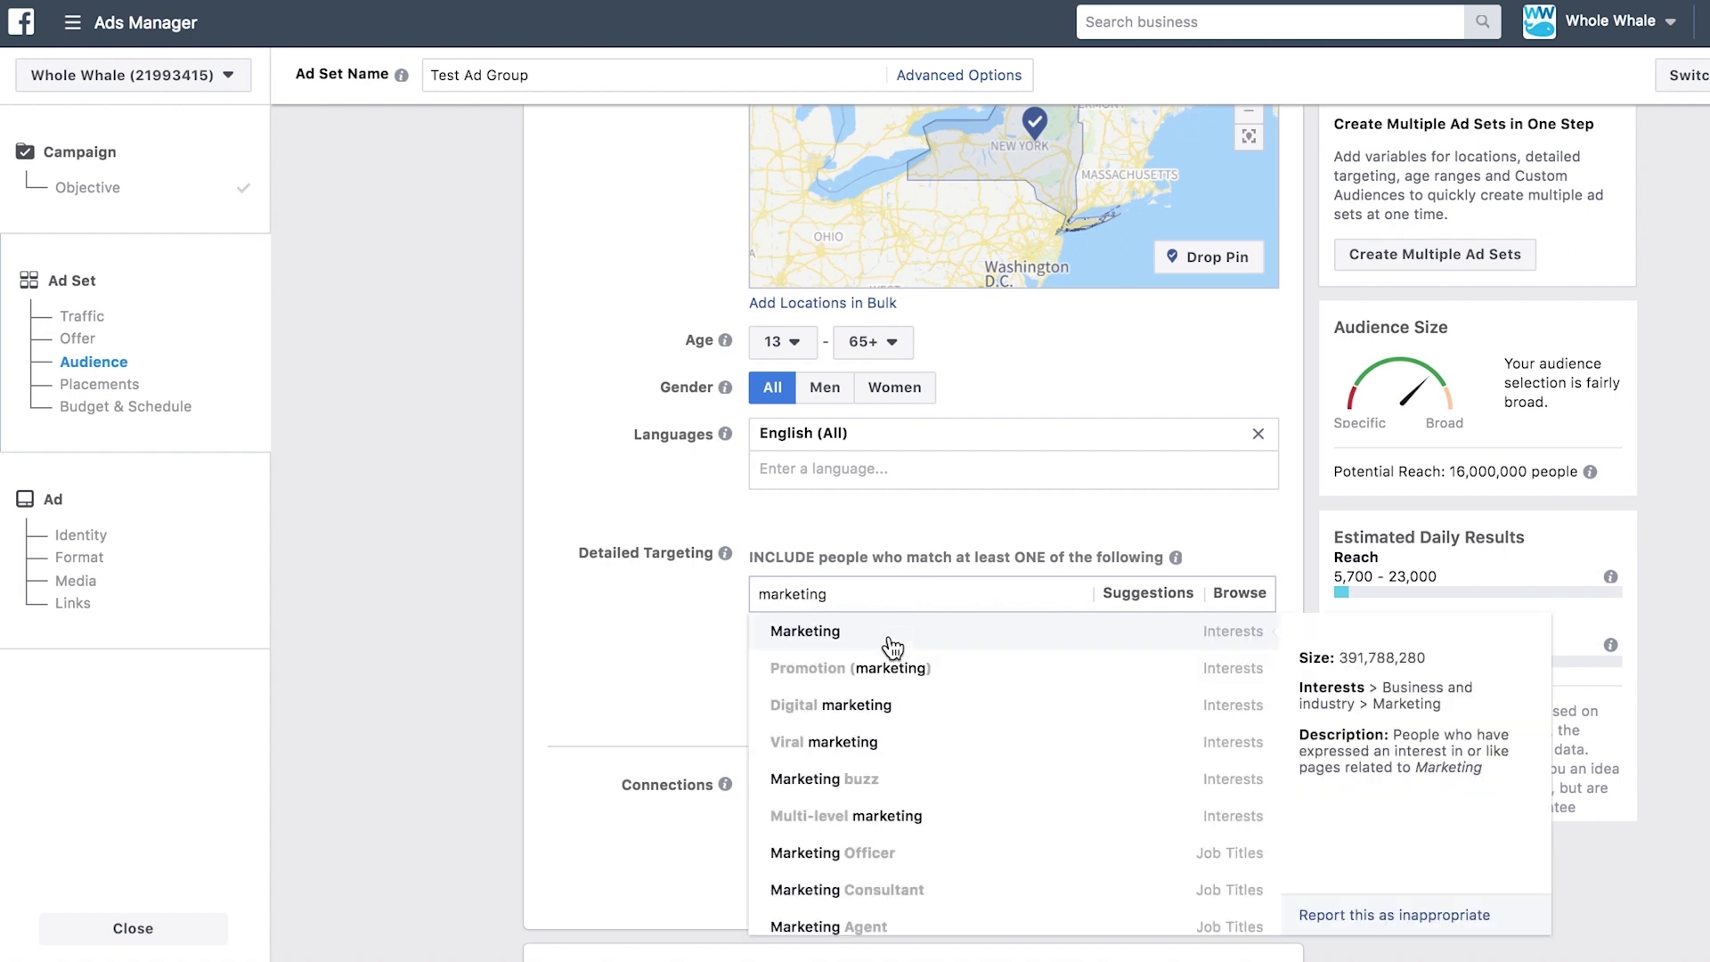
{"action": "left_click", "coordinate": [889, 638]}
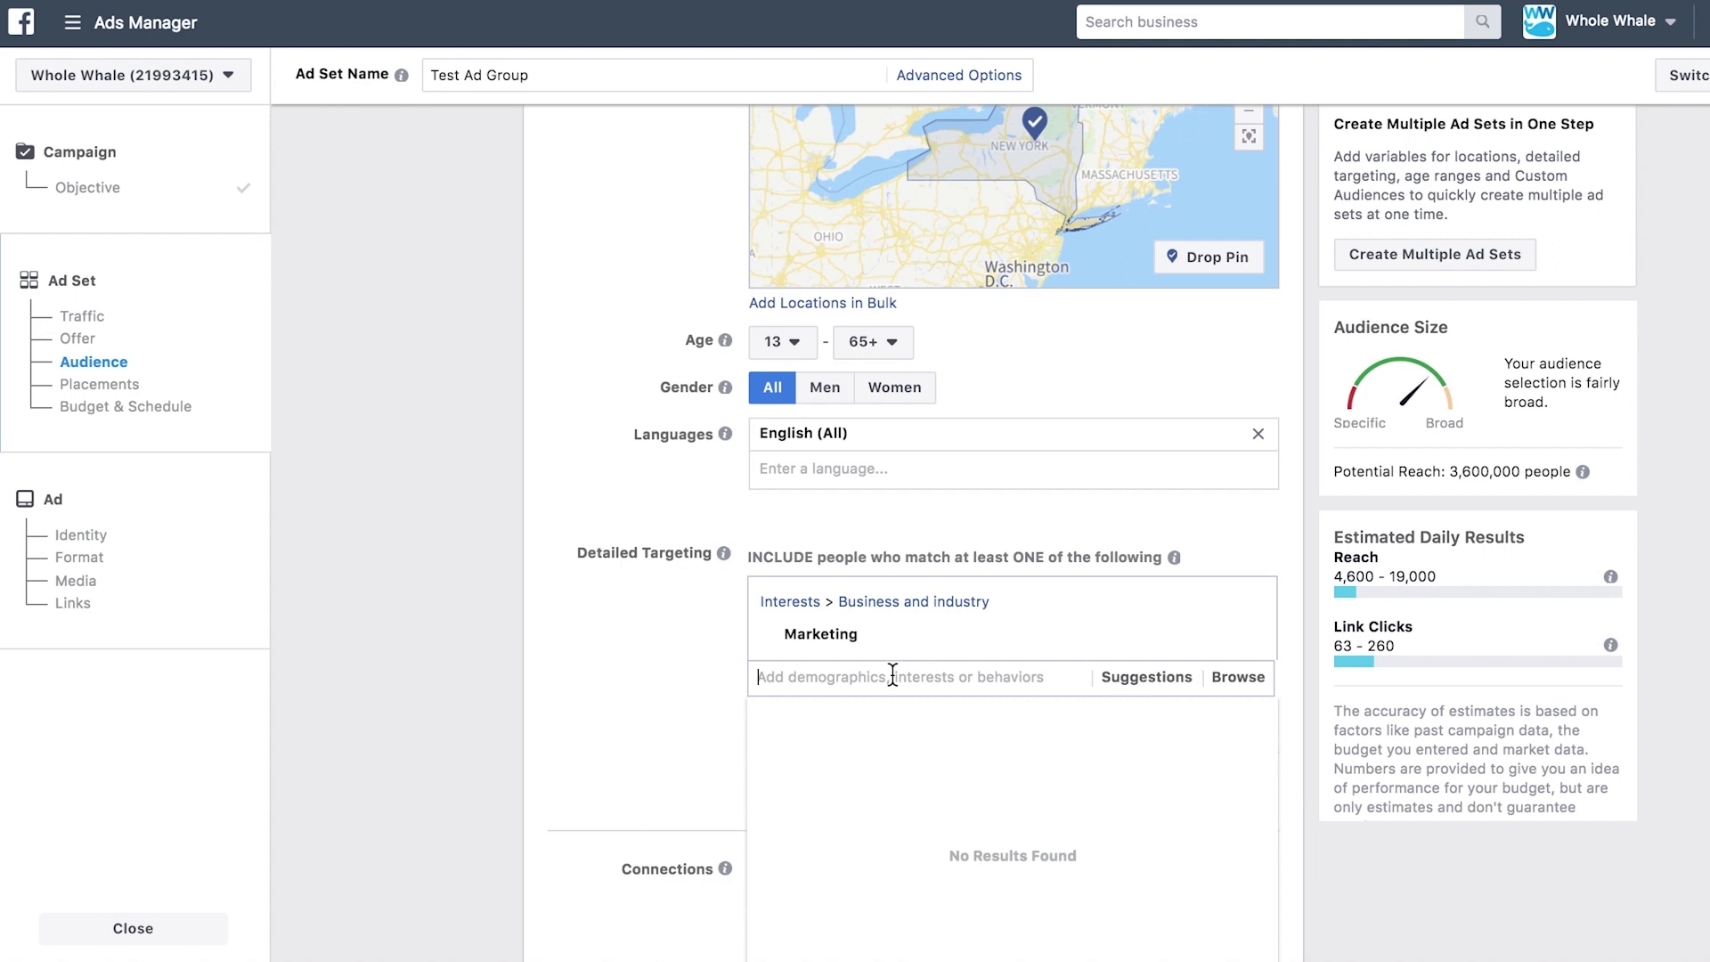
{"action": "type", "text": "coffee"}
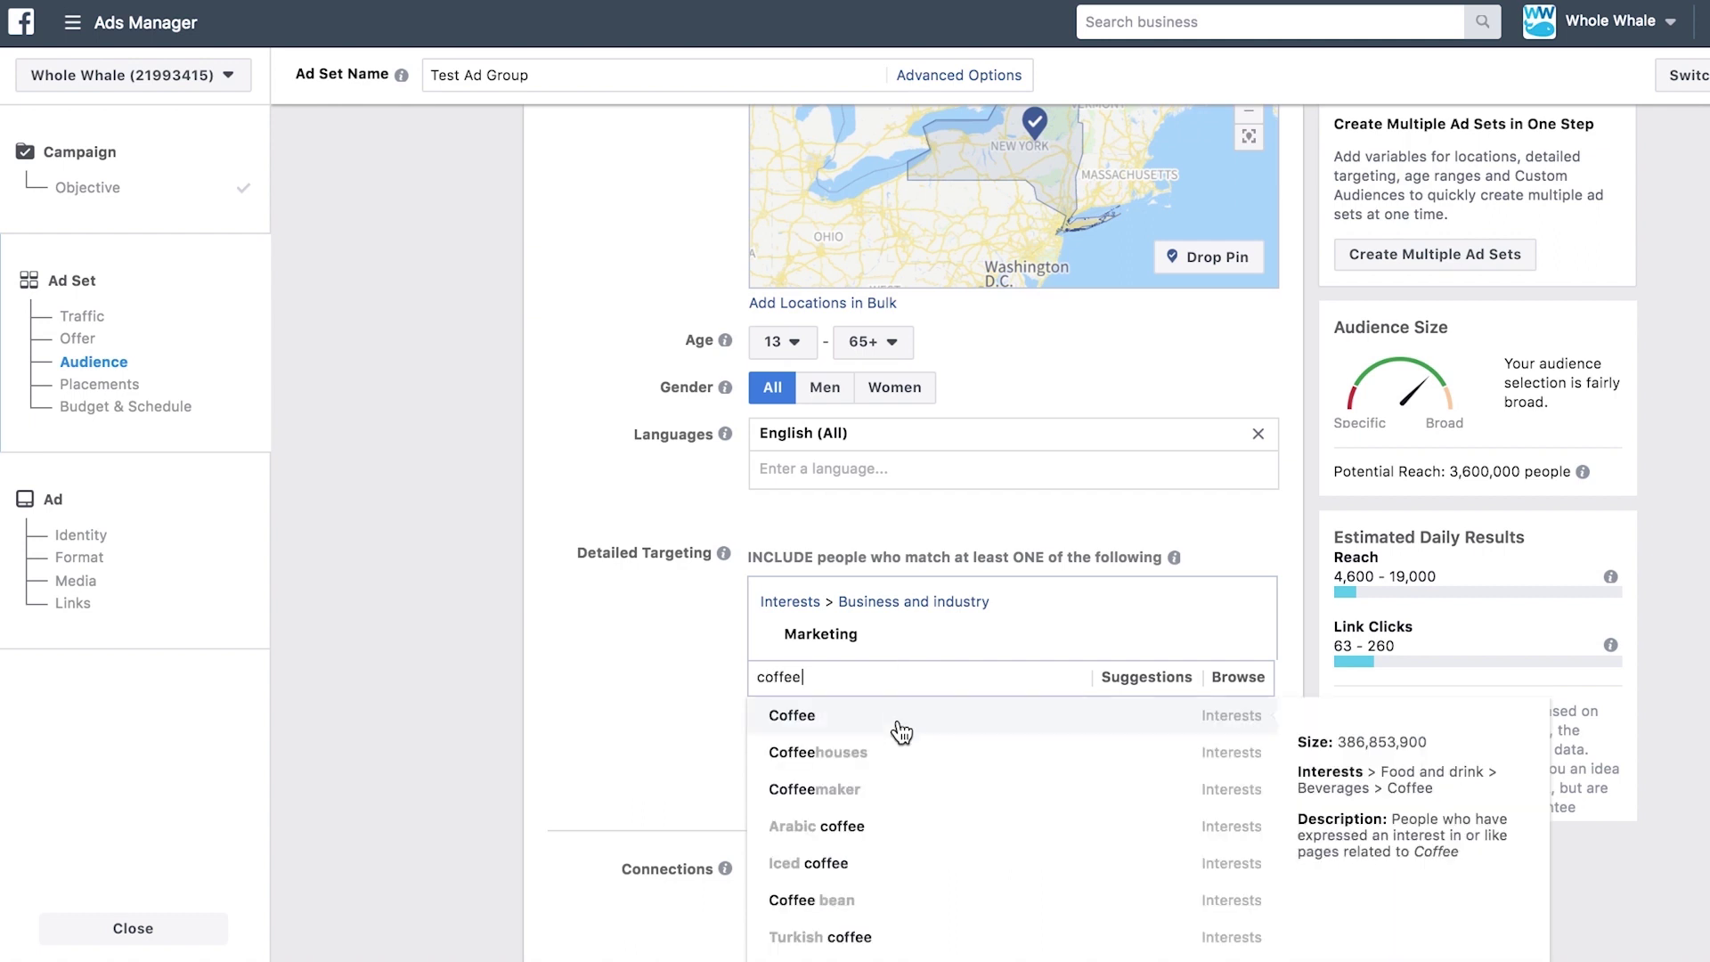
{"action": "left_click", "coordinate": [901, 724]}
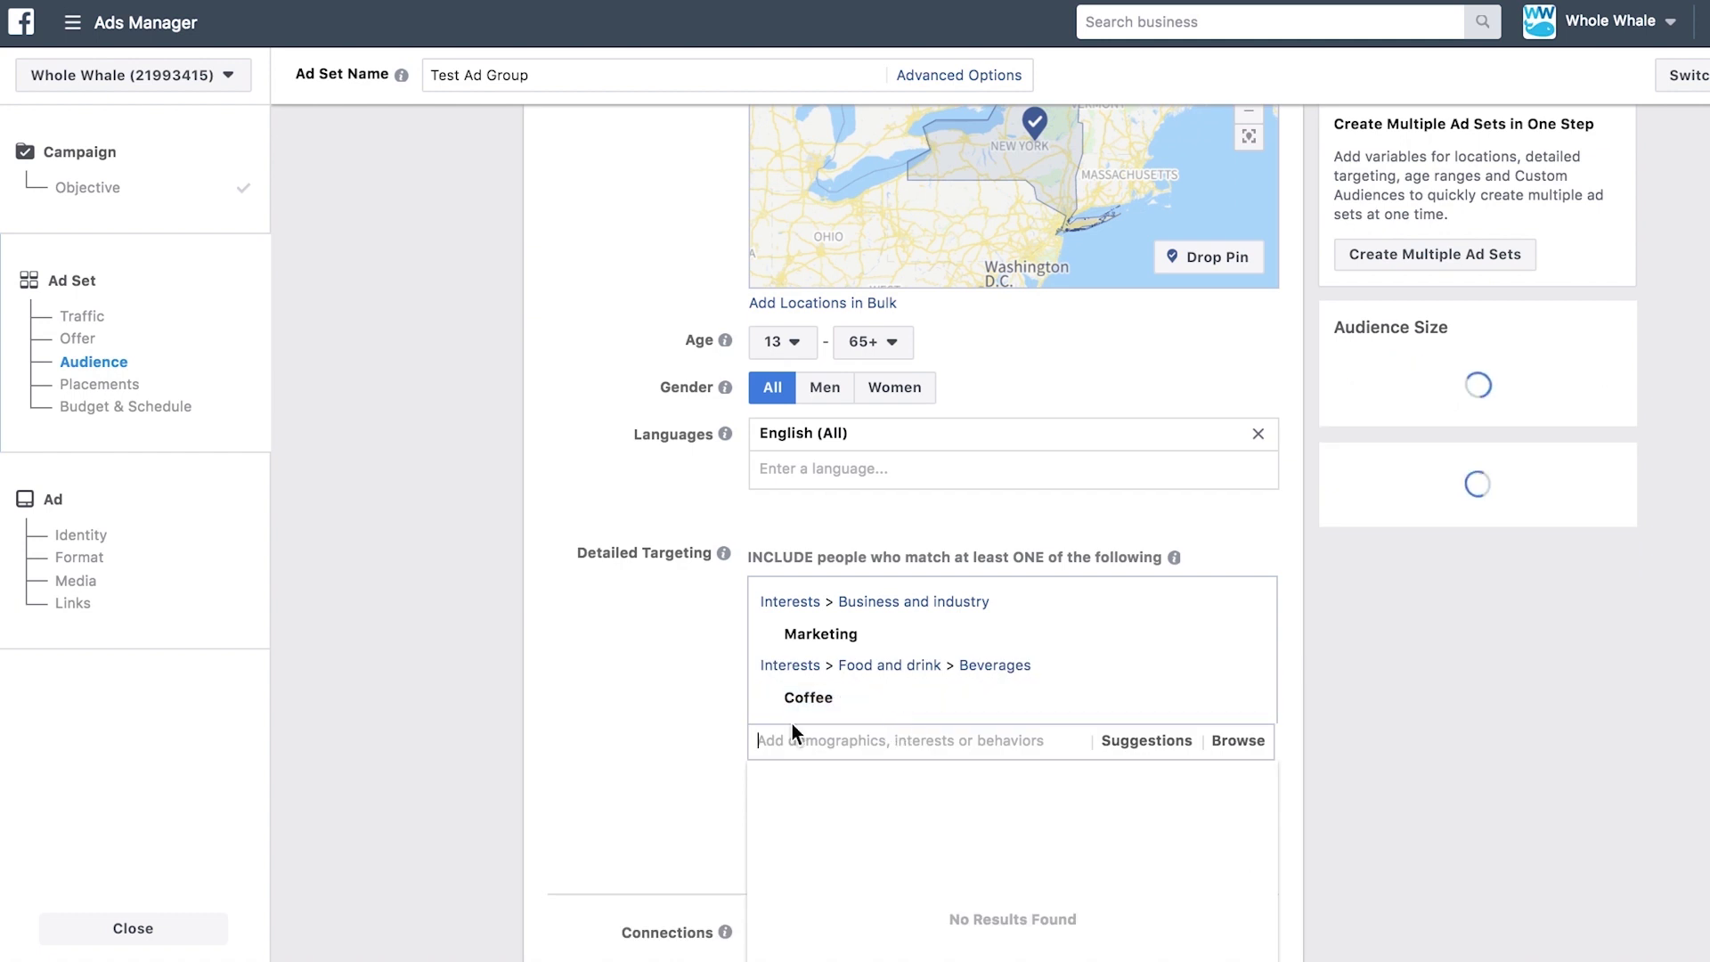
{"action": "left_click", "coordinate": [646, 707]}
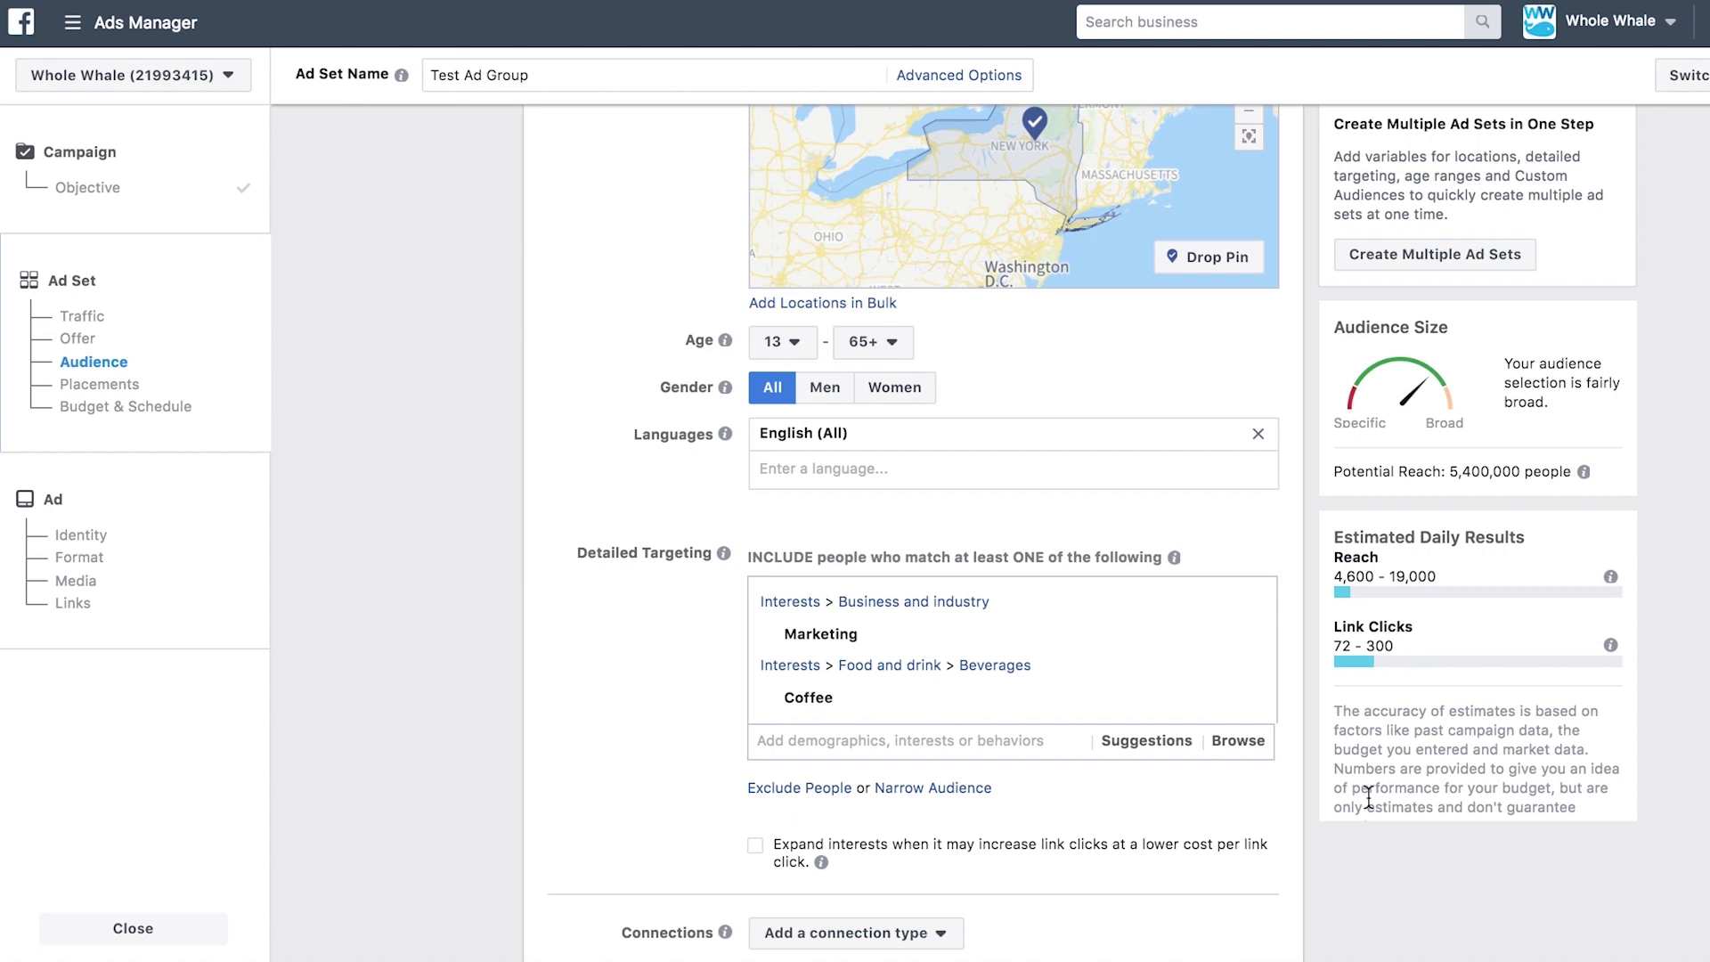
Step: Exclude people interested in Fruit from the audience
{"action": "scroll", "coordinate": [1292, 854], "scroll_direction": "down", "scroll_amount": 4}
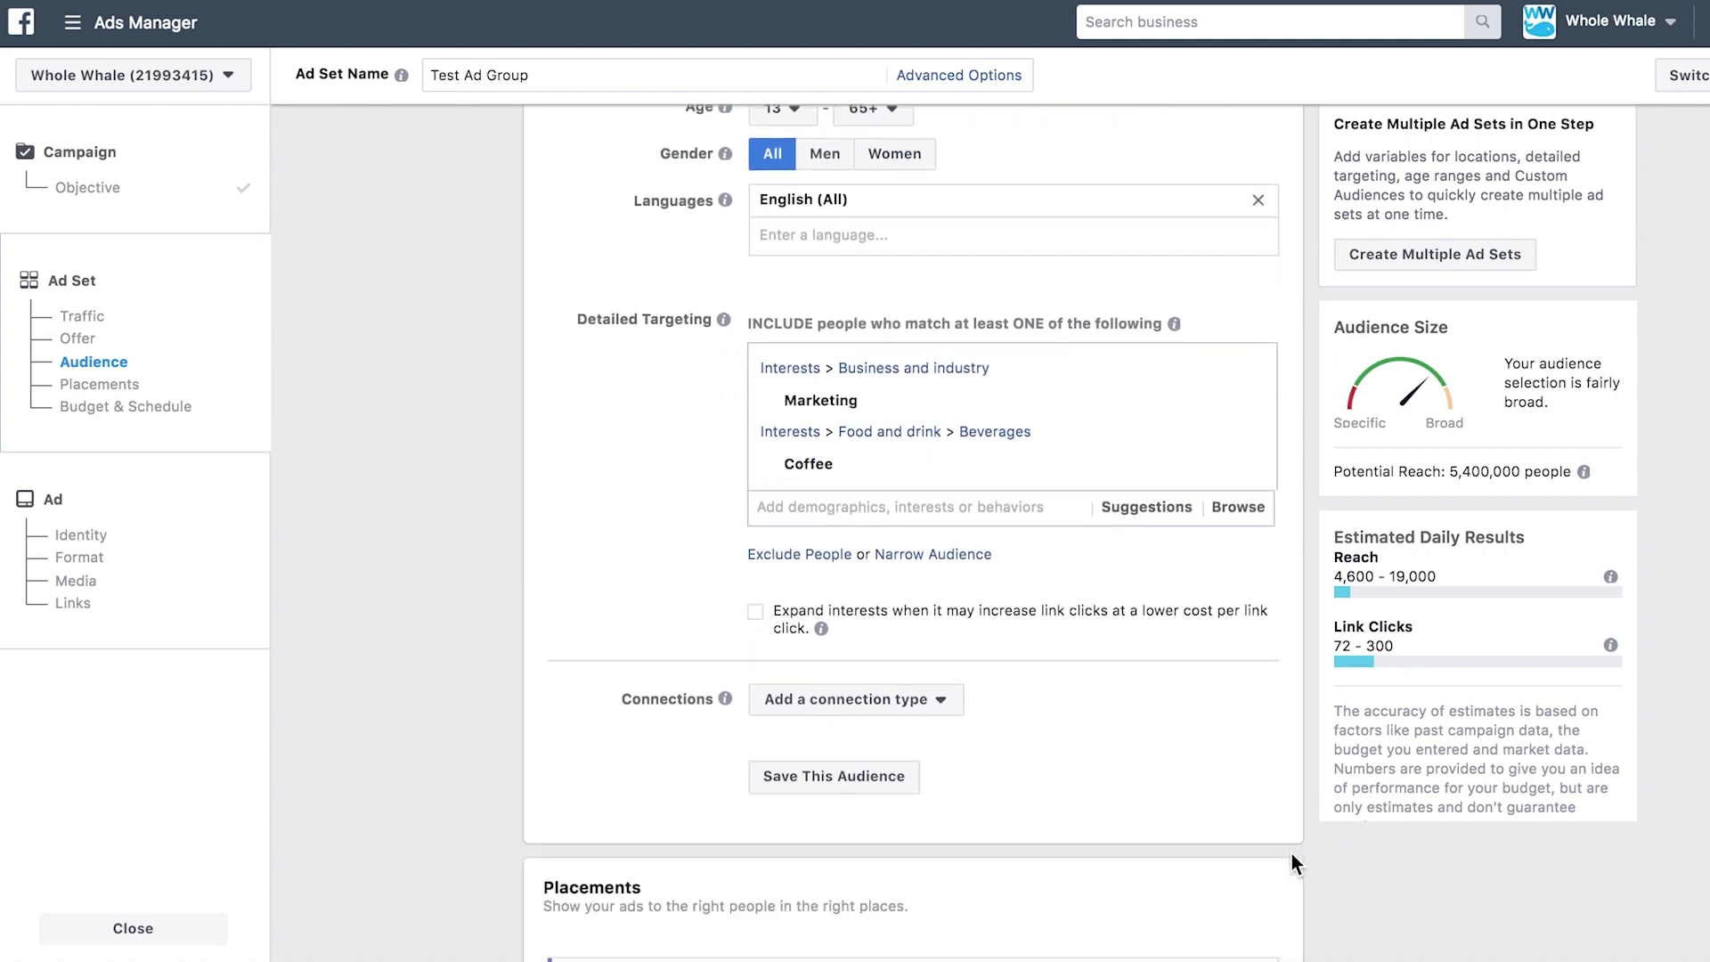
{"action": "scroll", "coordinate": [1291, 853], "scroll_direction": "down", "scroll_amount": 1}
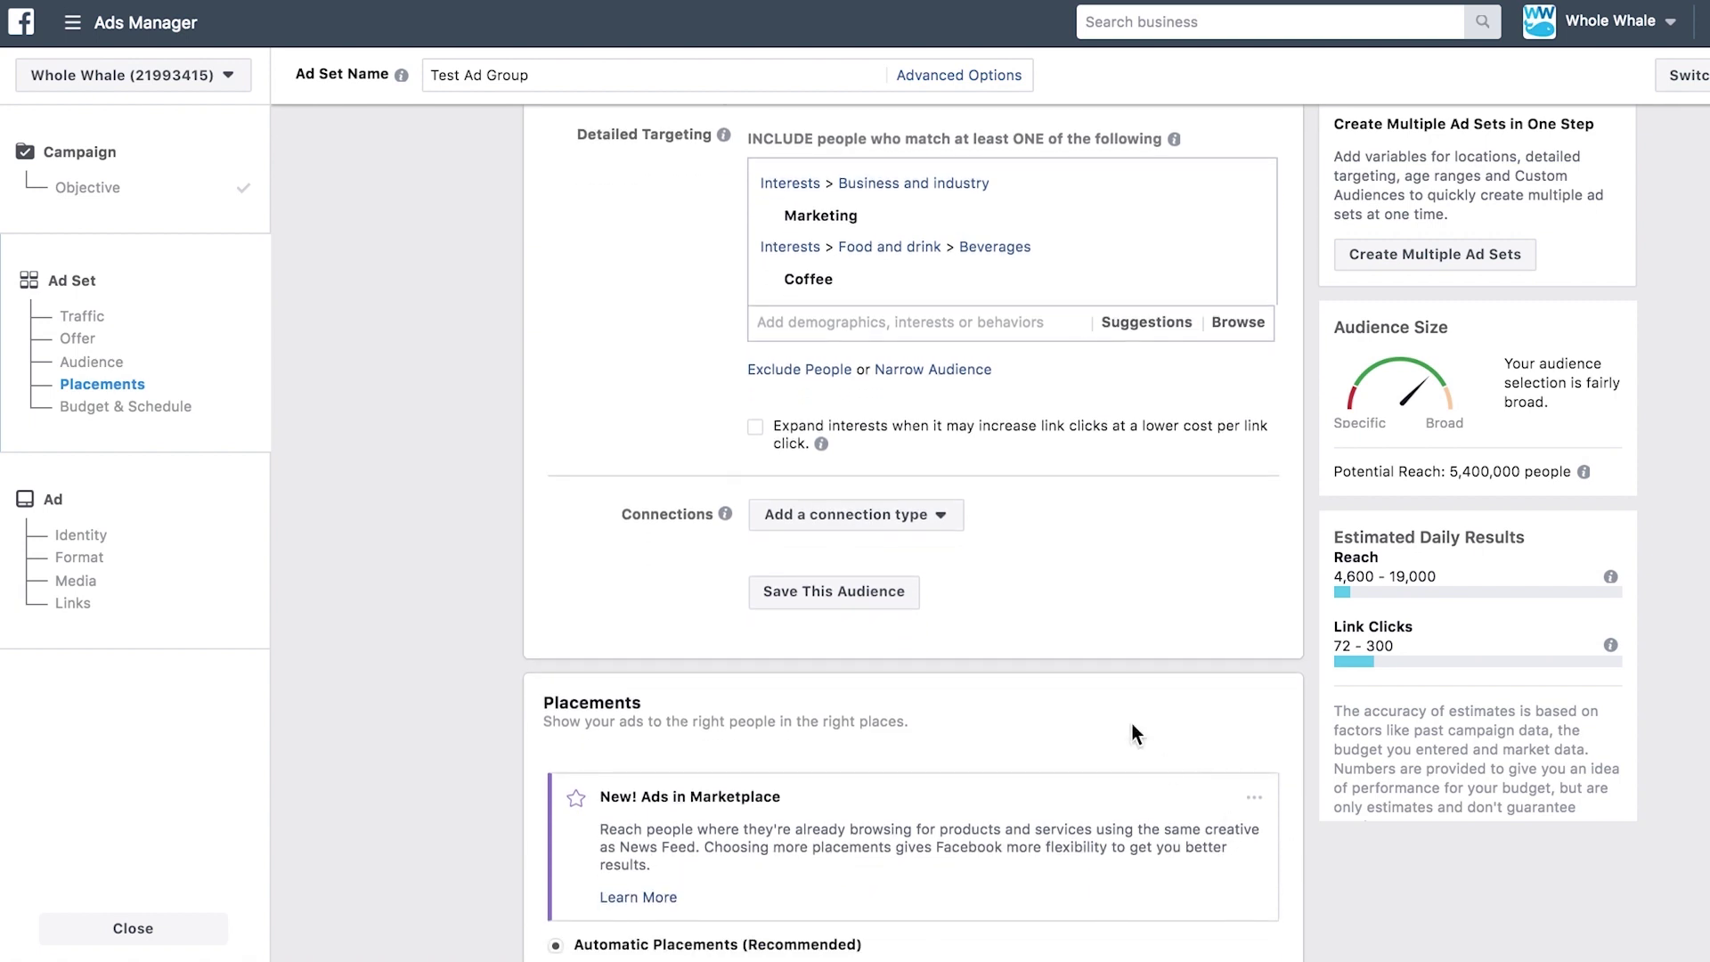
{"action": "left_click", "coordinate": [821, 373]}
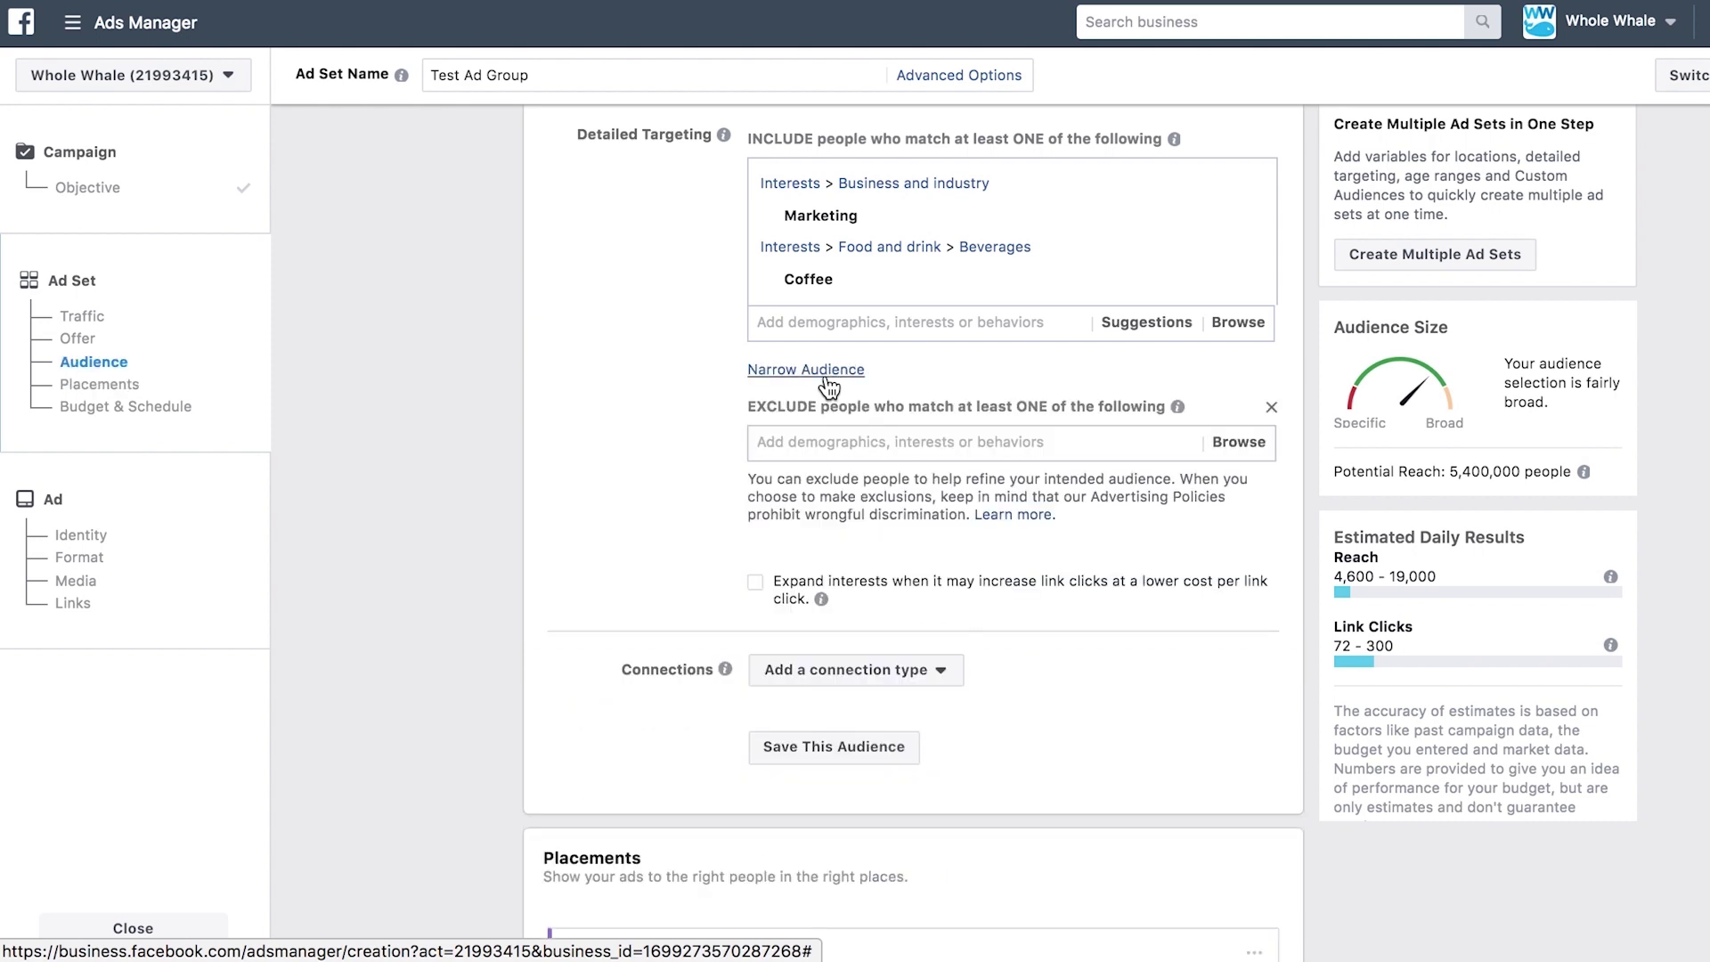
{"action": "left_click", "coordinate": [845, 440]}
{"action": "type", "text": "frien"}
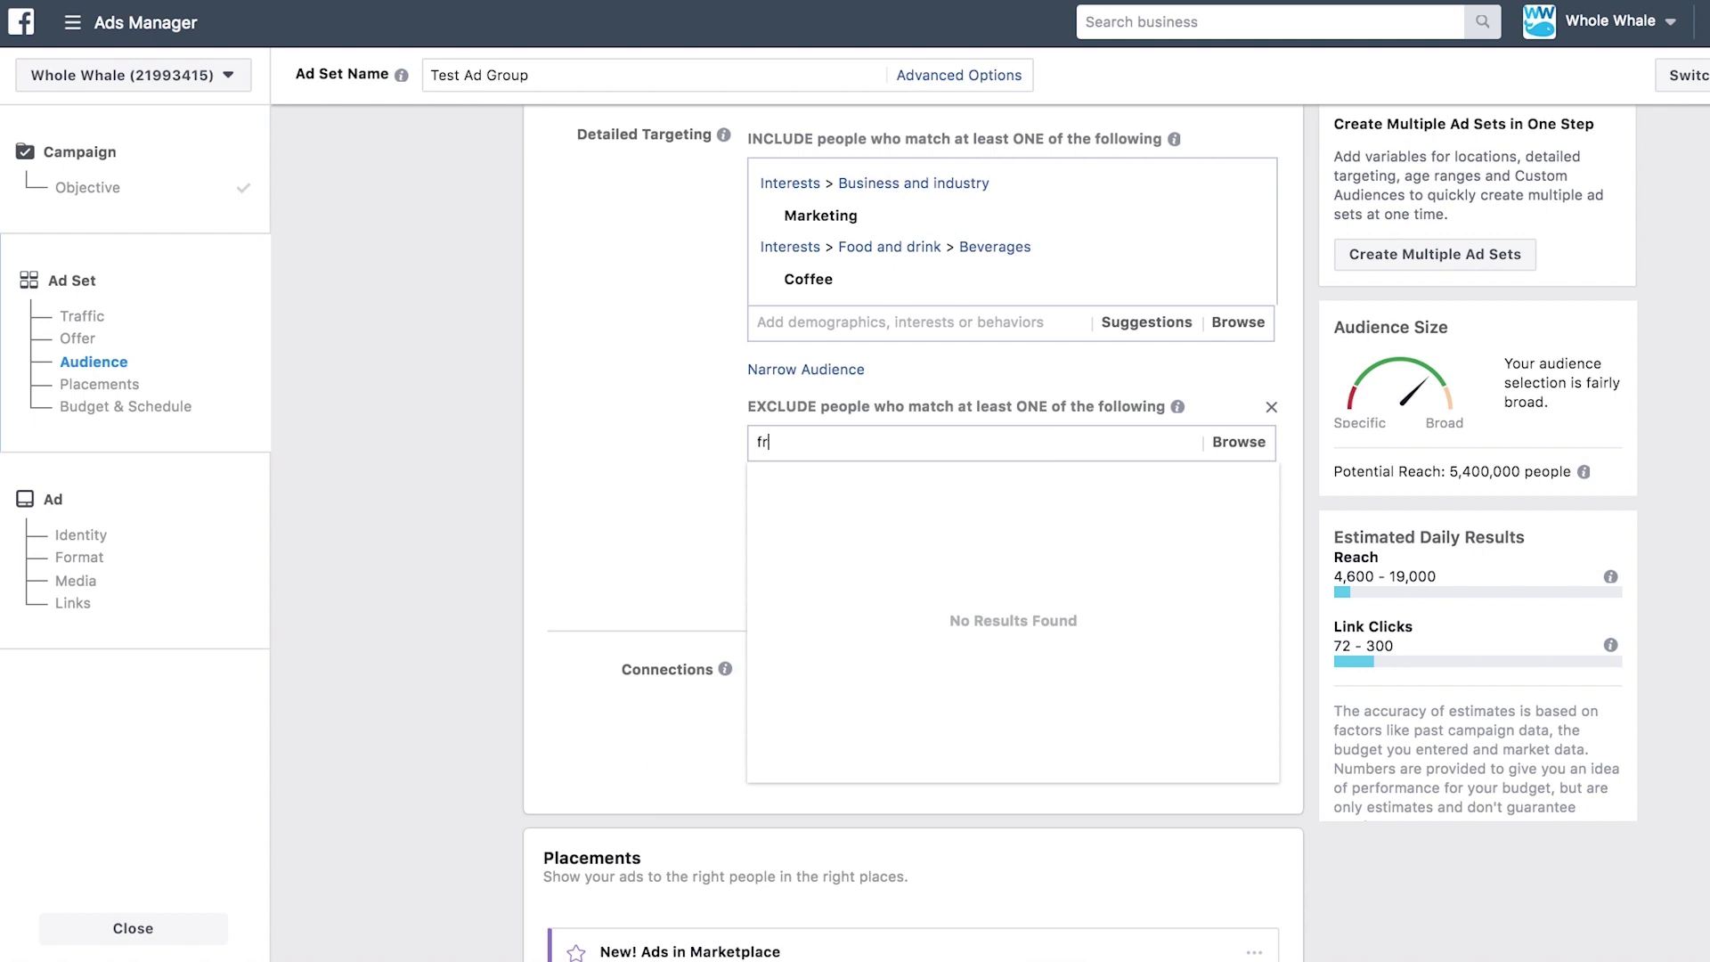
{"action": "key", "text": "BackSpace"}
{"action": "key", "text": "BackSpace"}
{"action": "key", "text": "BackSpace"}
{"action": "type", "text": "uit"}
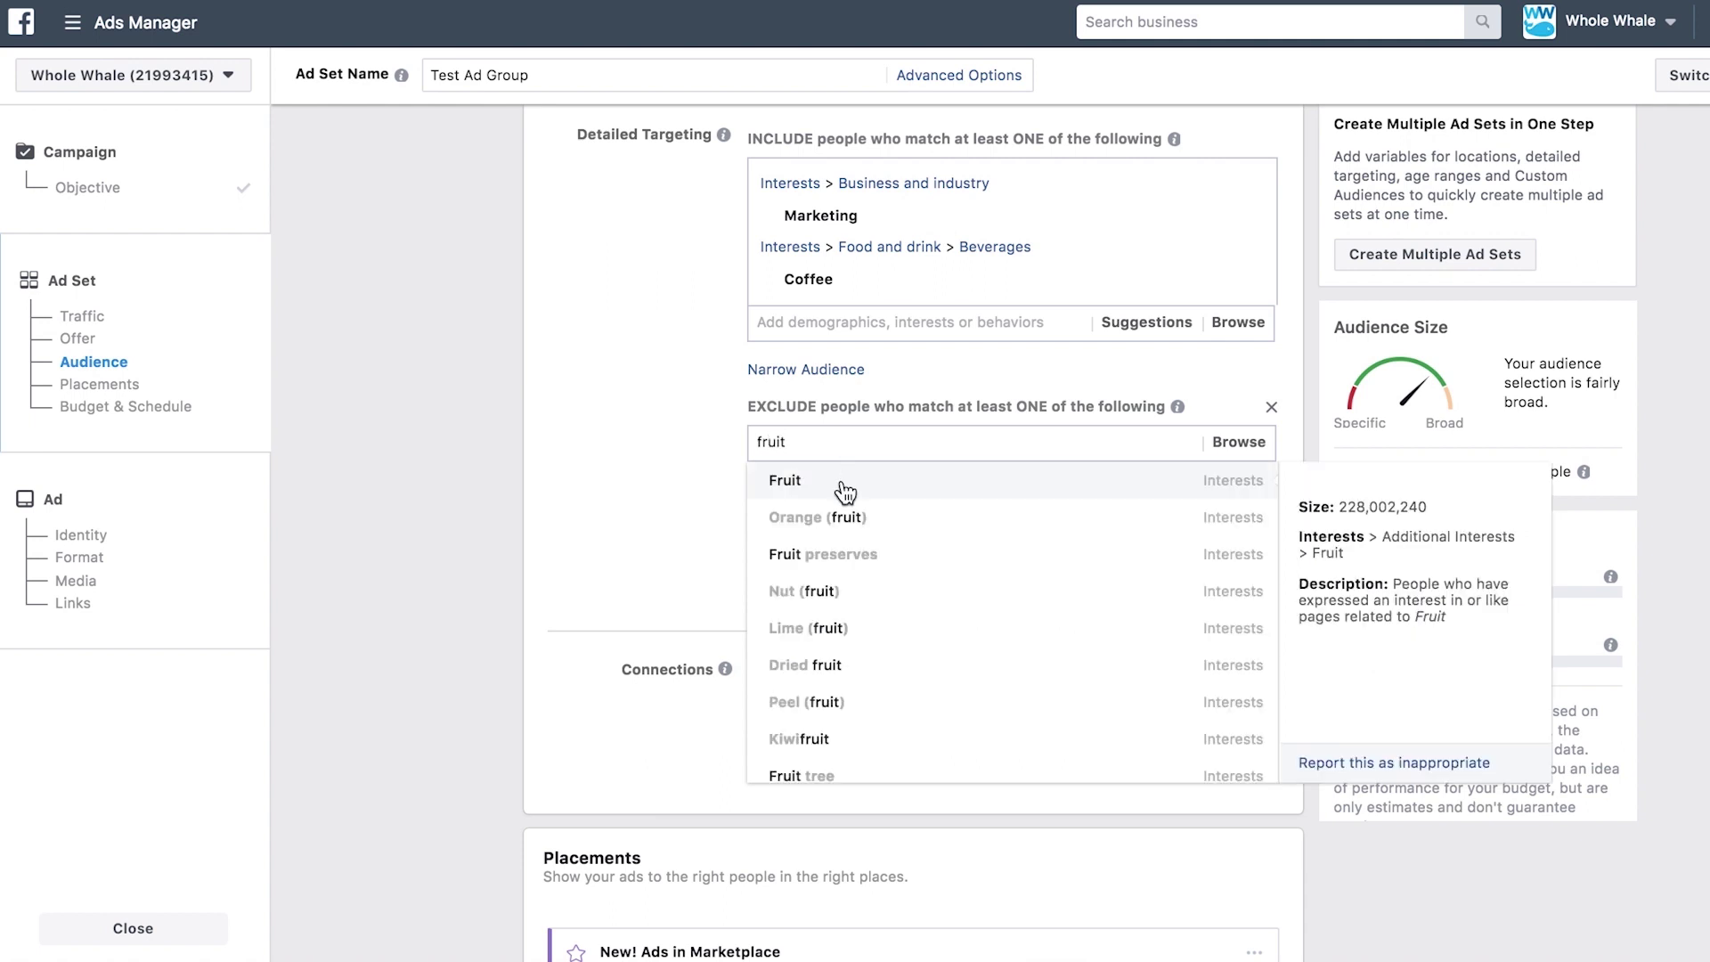
{"action": "left_click", "coordinate": [845, 490]}
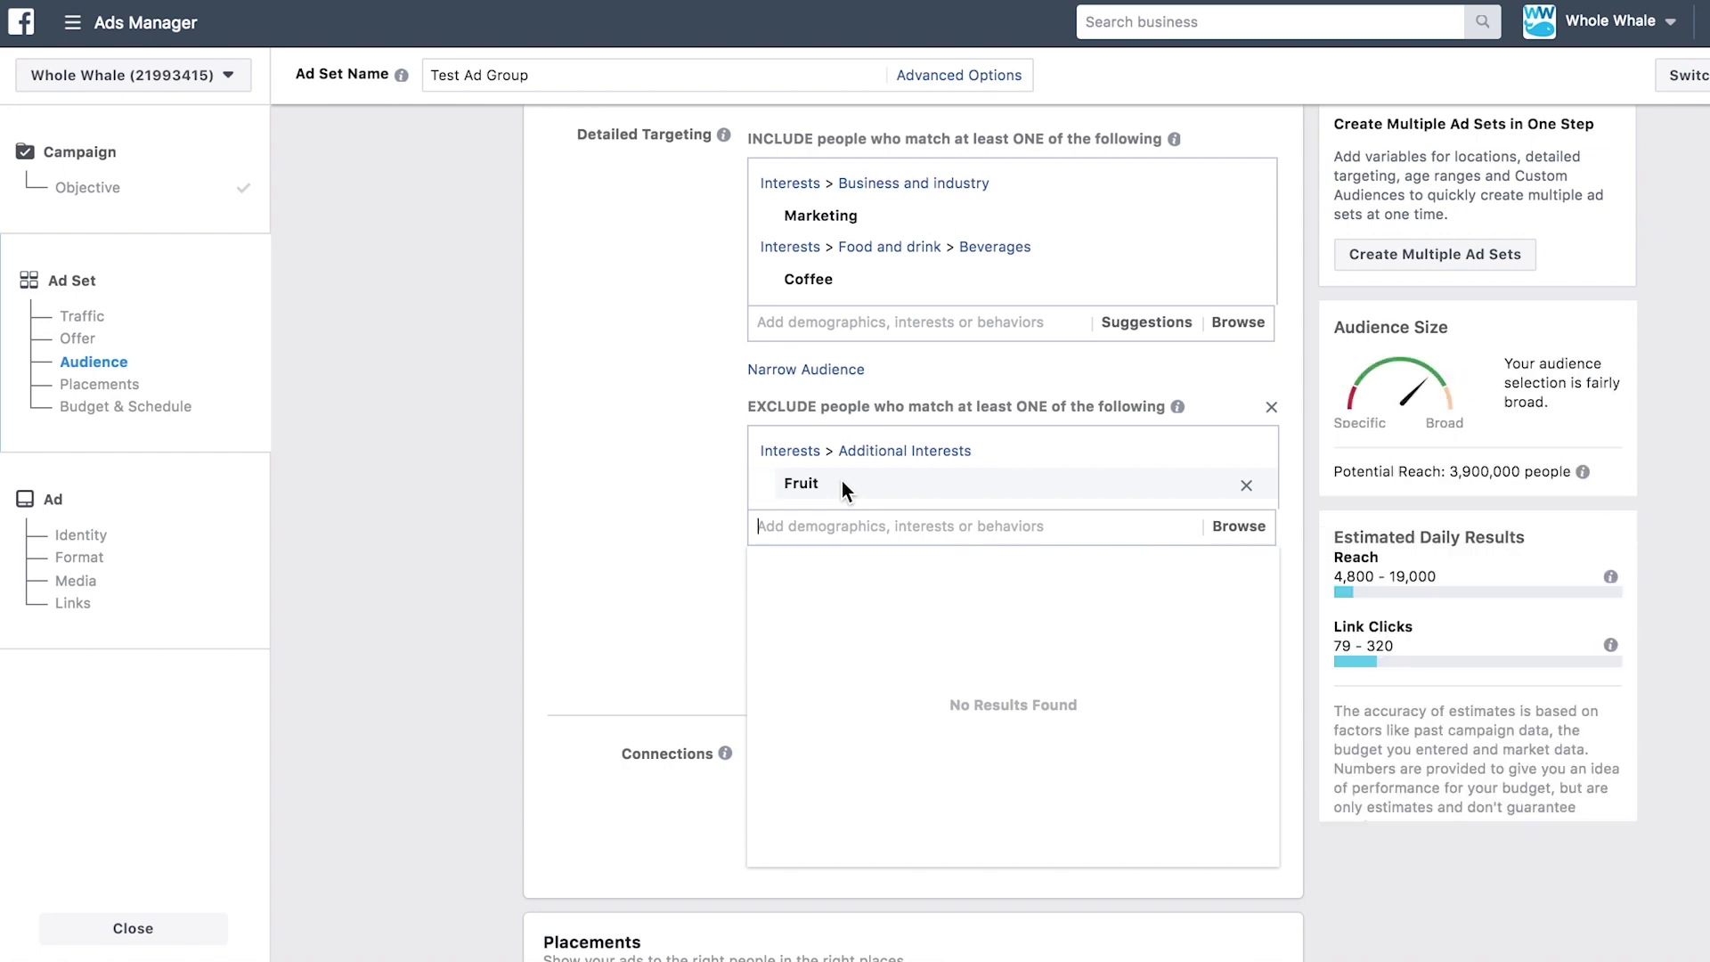
Step: Remove the Fruit exclusion and add an empty Narrow Audience condition
{"action": "left_click", "coordinate": [662, 496]}
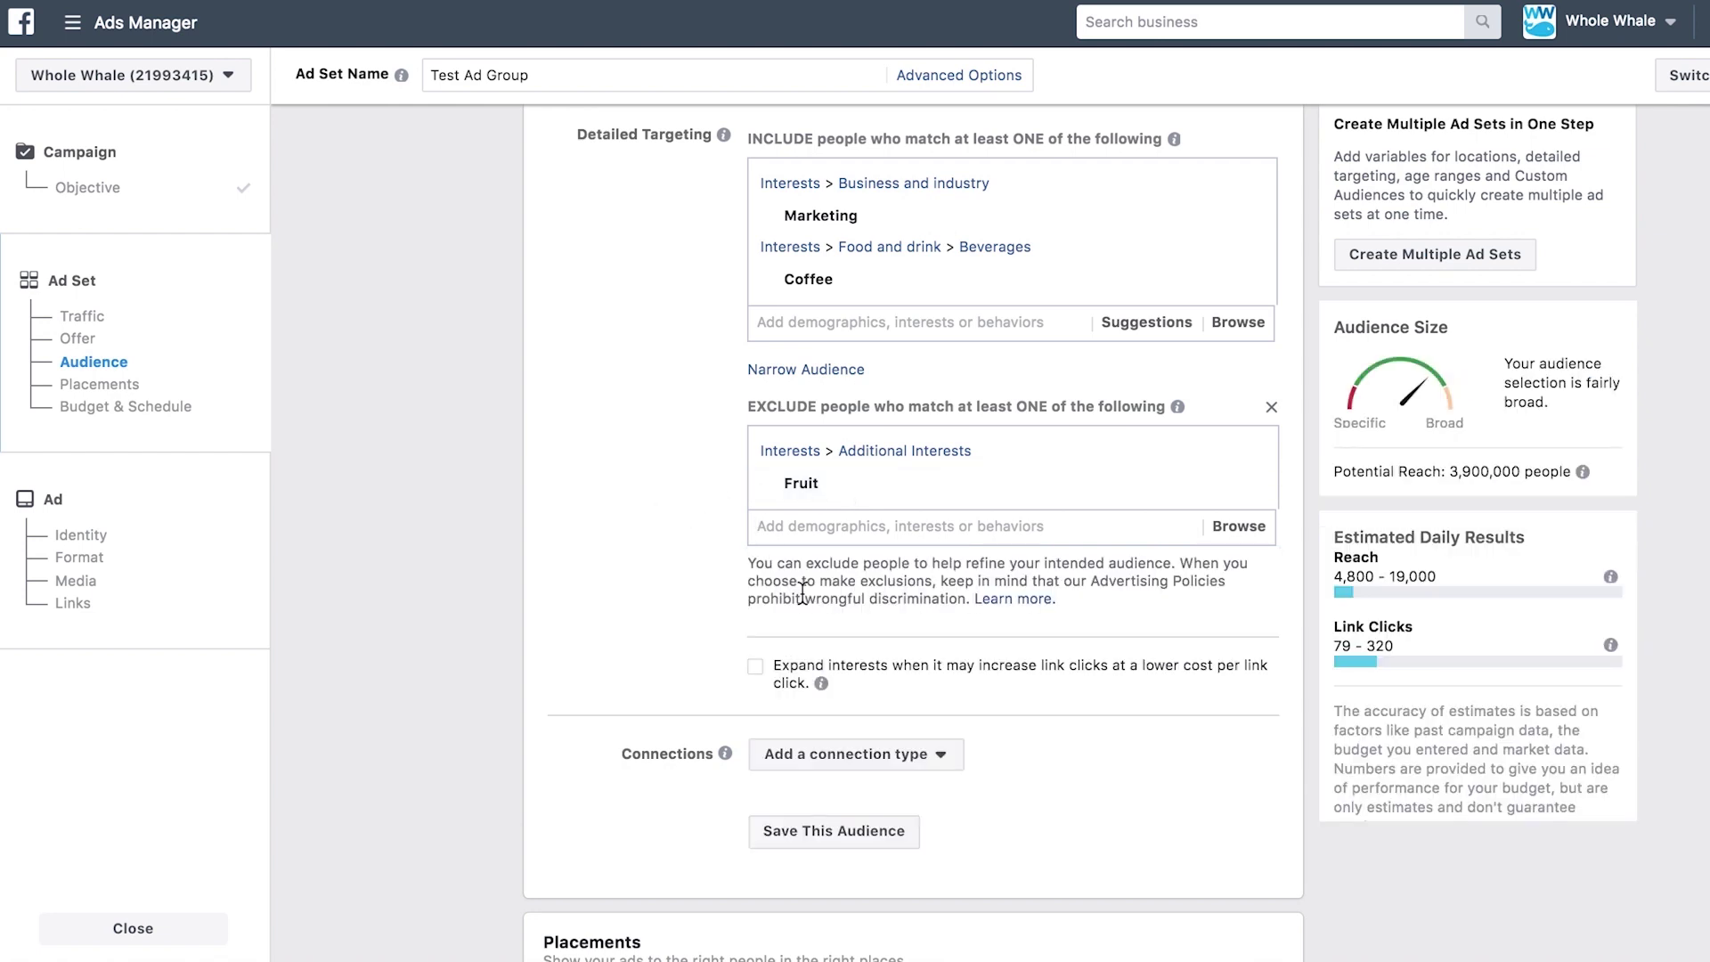
{"action": "left_click", "coordinate": [1271, 407]}
{"action": "left_click", "coordinate": [884, 372]}
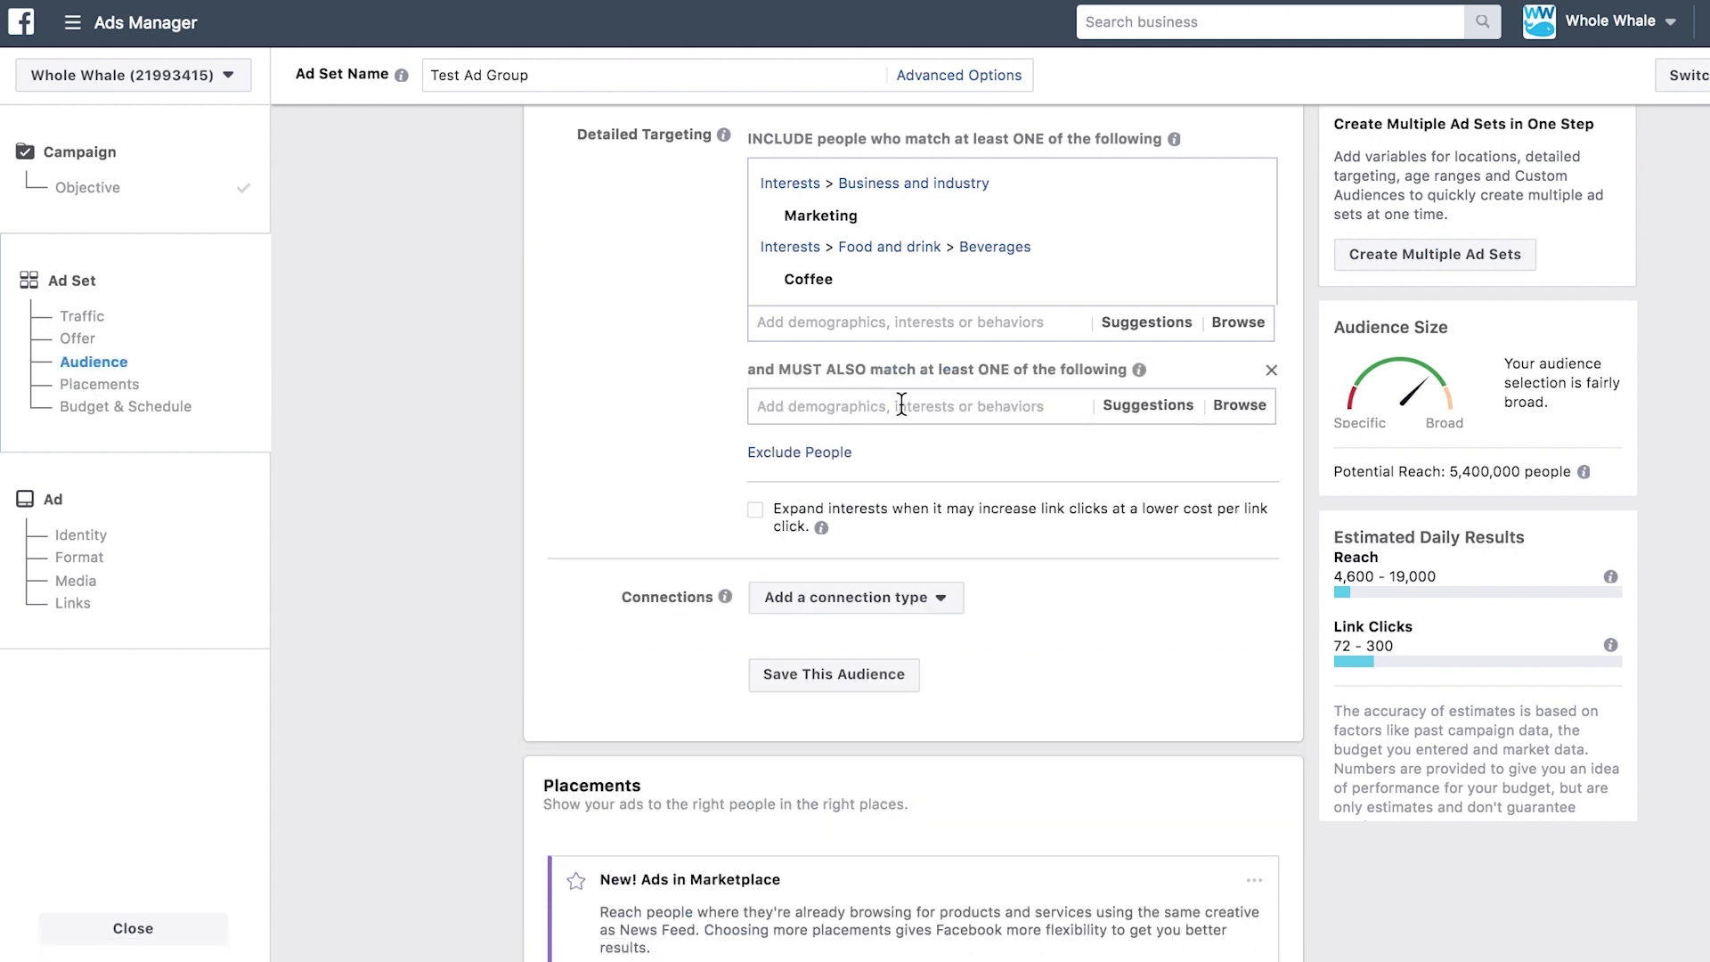
Step: Try Candle as a must-also-match interest, then remove that narrowing condition
{"action": "left_click", "coordinate": [985, 406]}
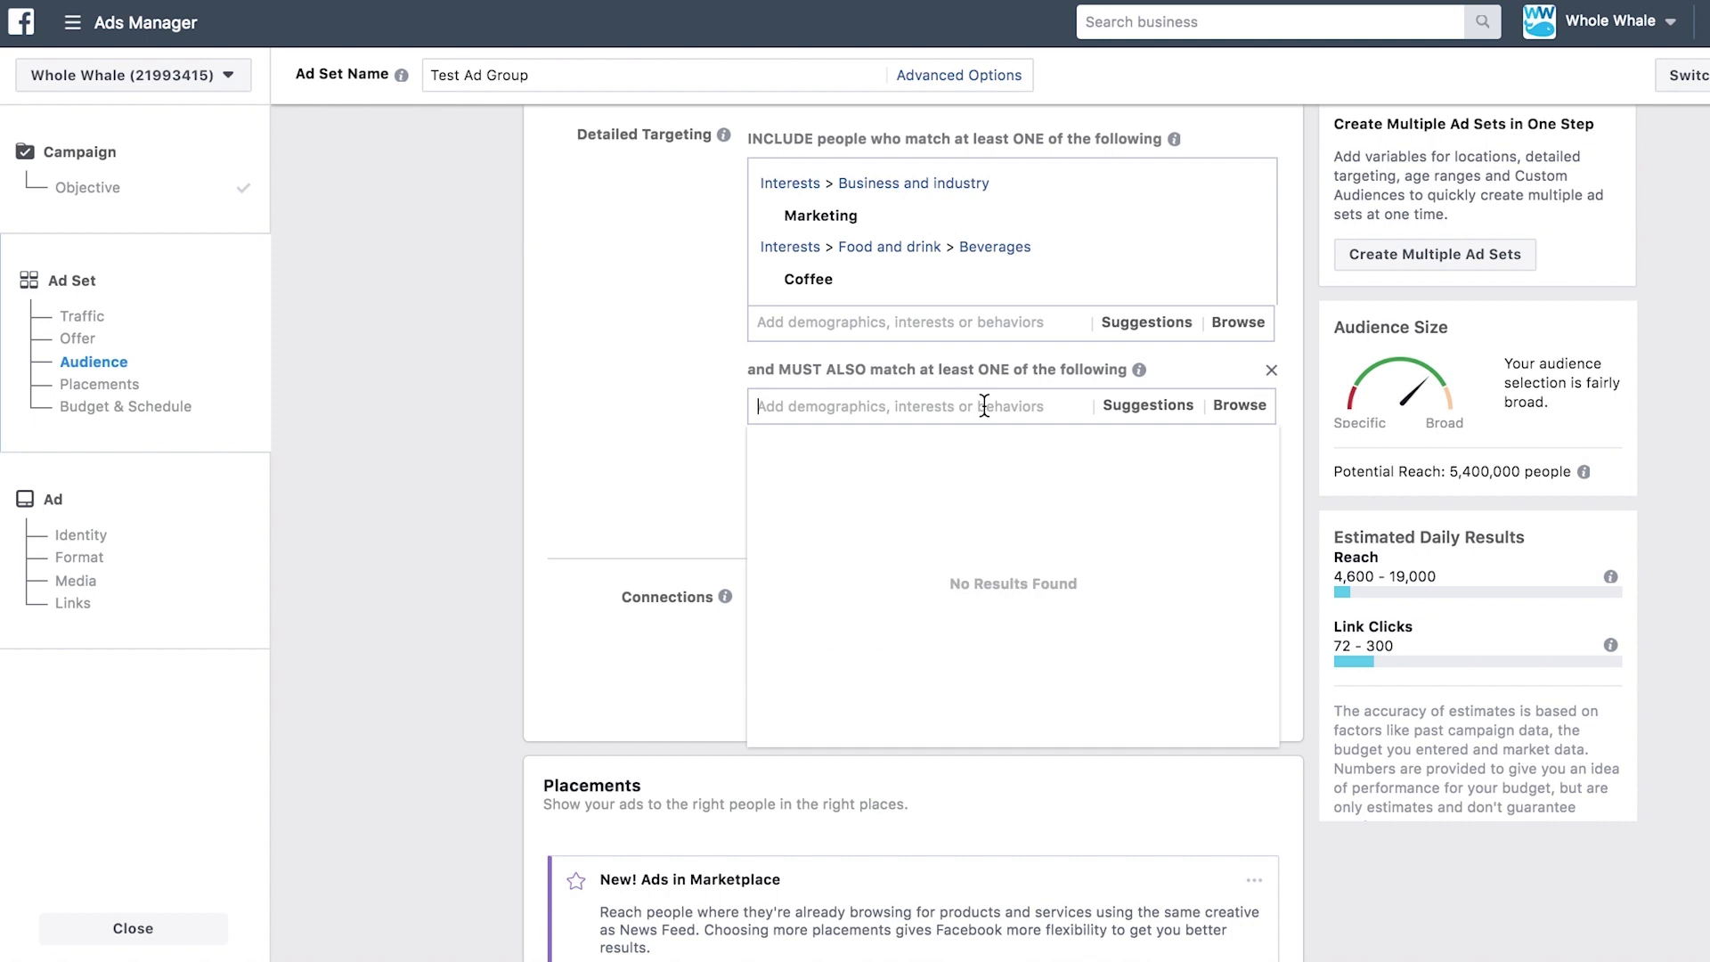
{"action": "type", "text": "candles"}
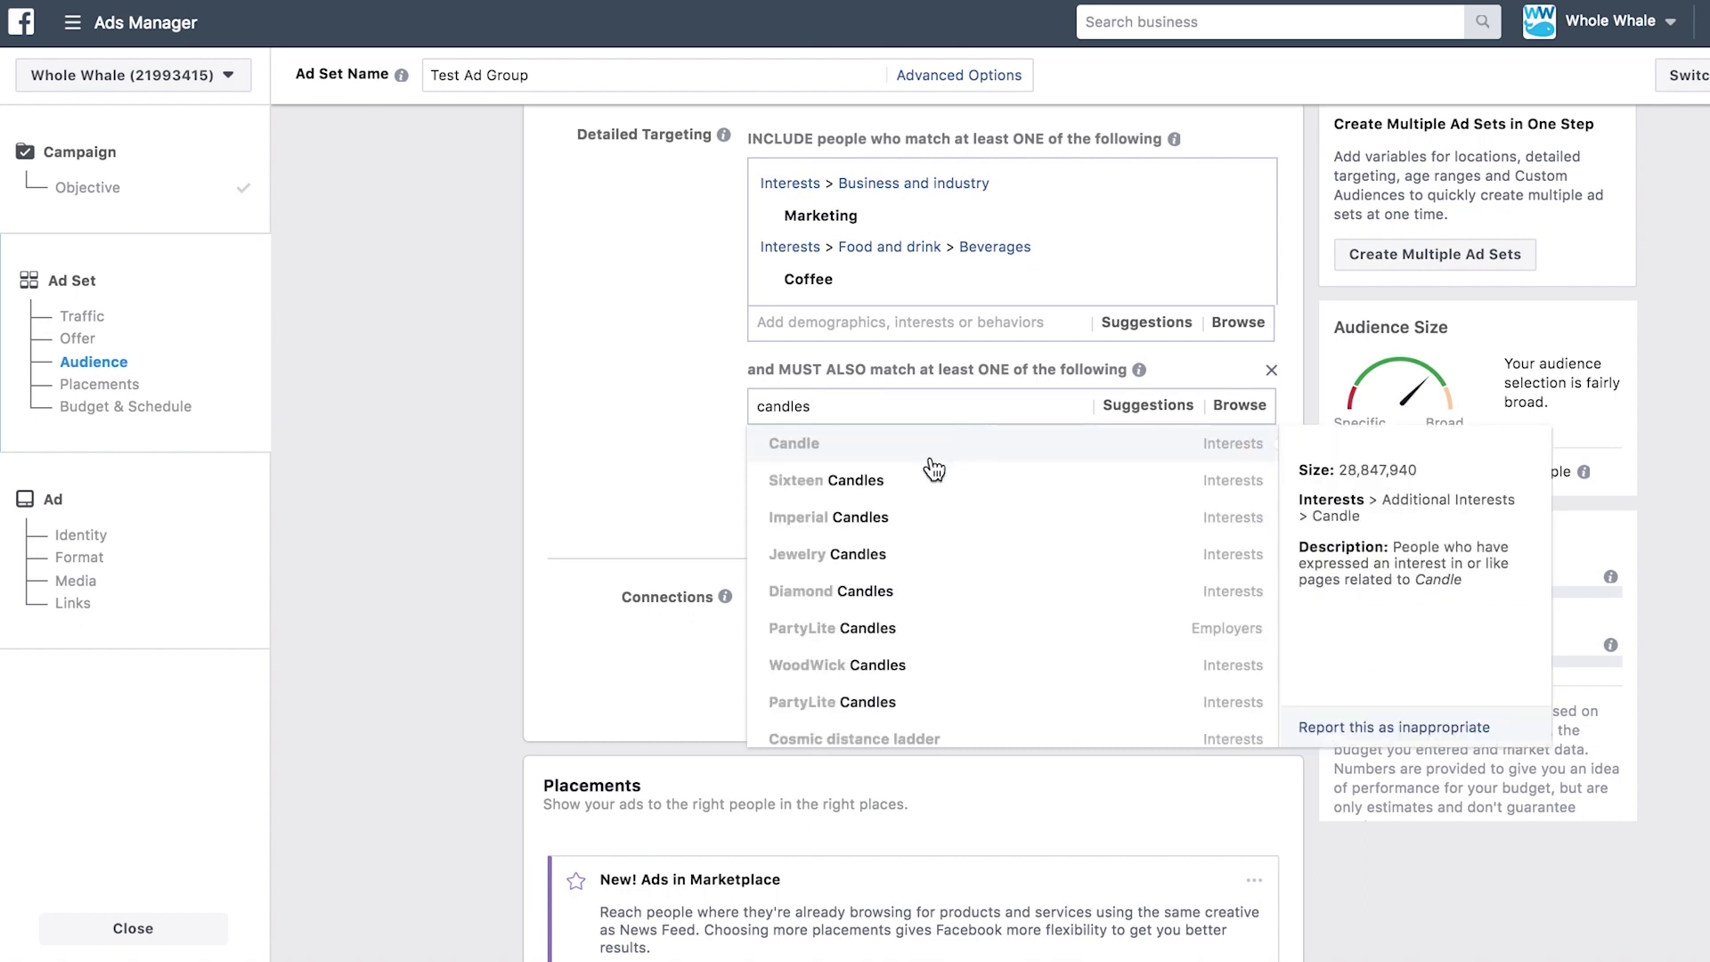
{"action": "left_click", "coordinate": [933, 445]}
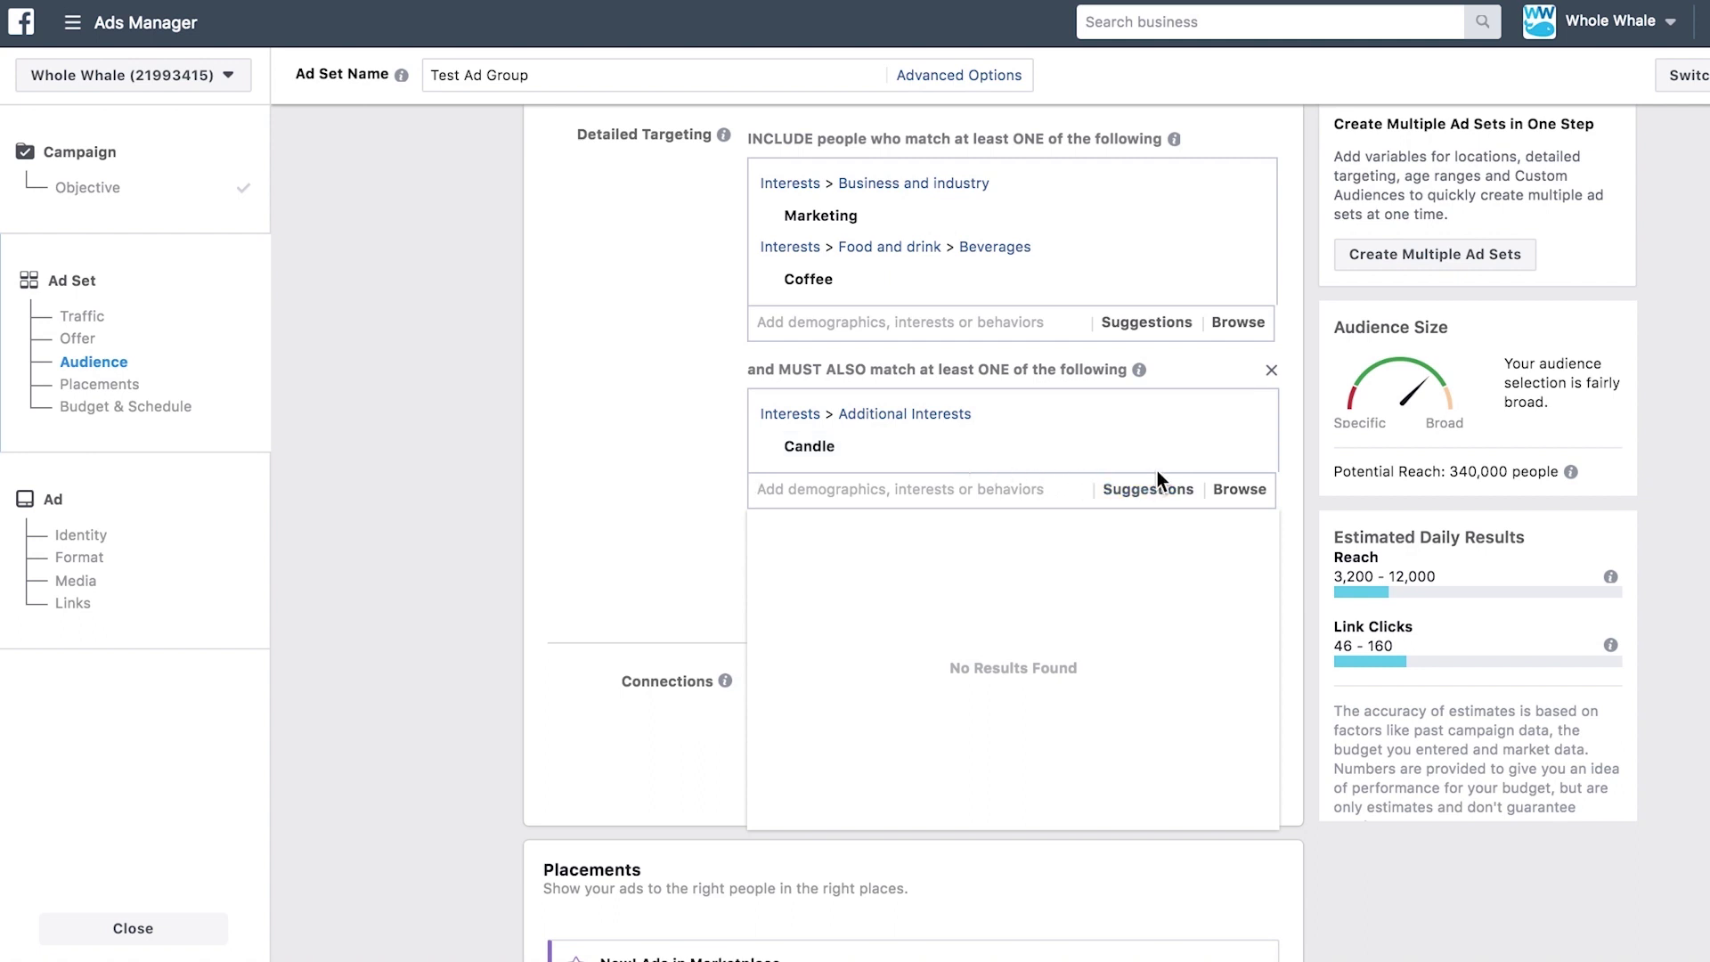
{"action": "left_click", "coordinate": [1272, 370]}
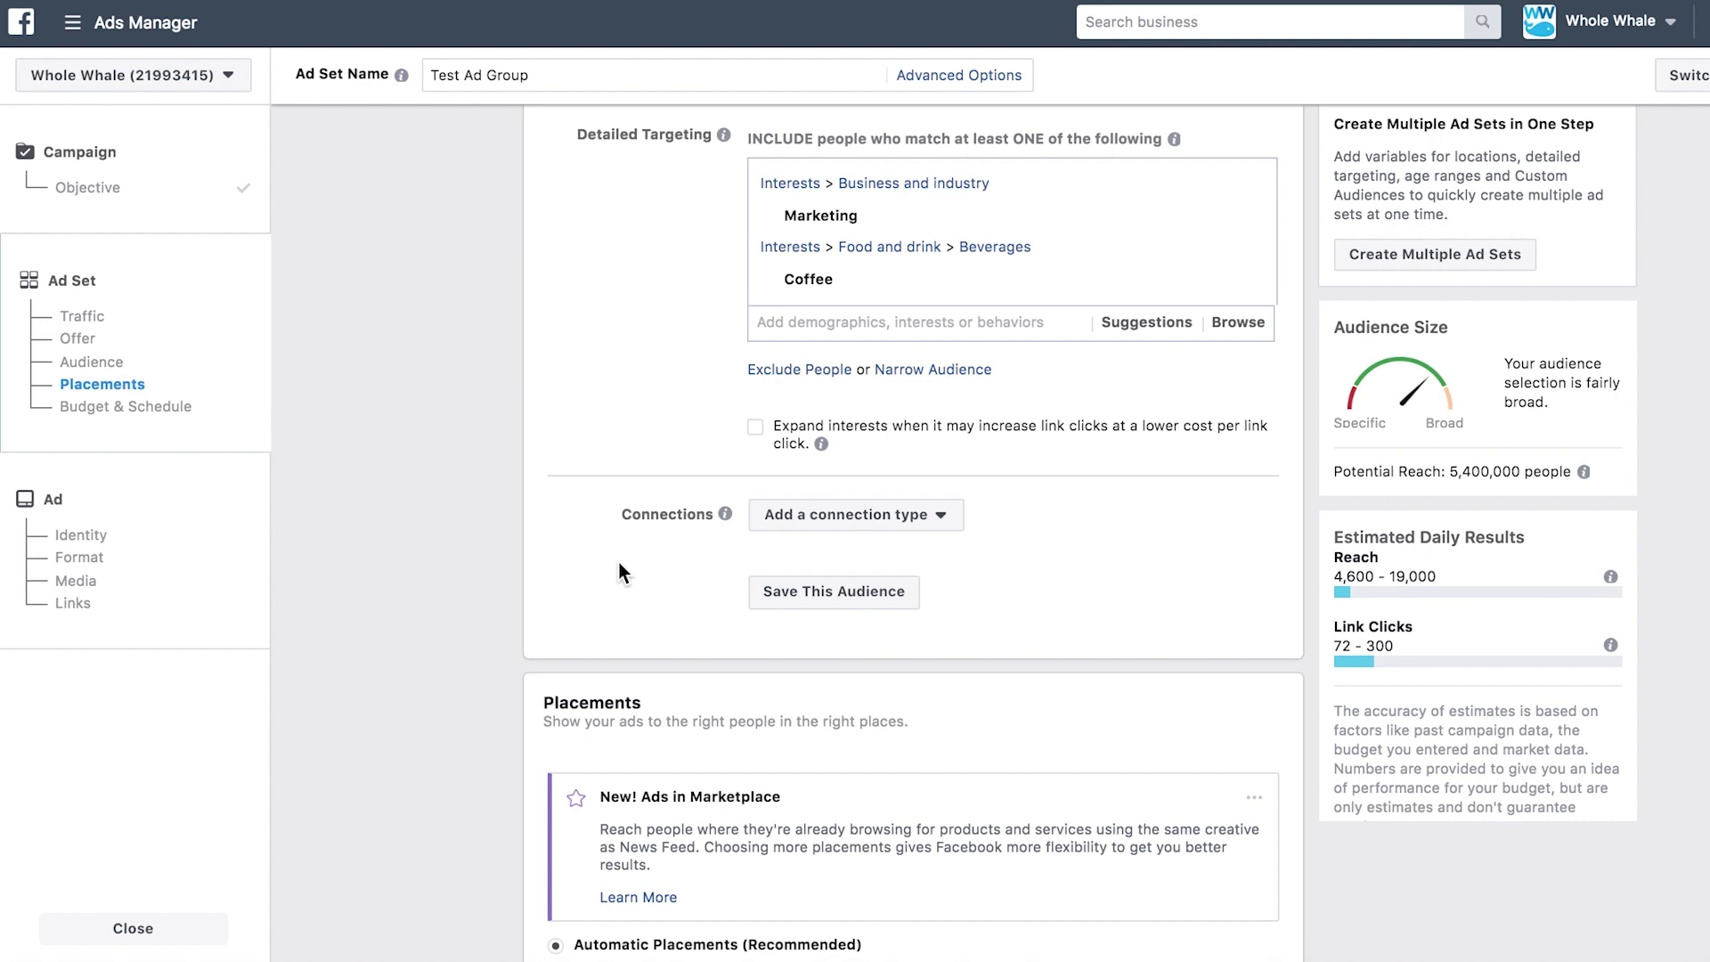
{"action": "scroll", "coordinate": [621, 572], "scroll_direction": "down", "scroll_amount": 2}
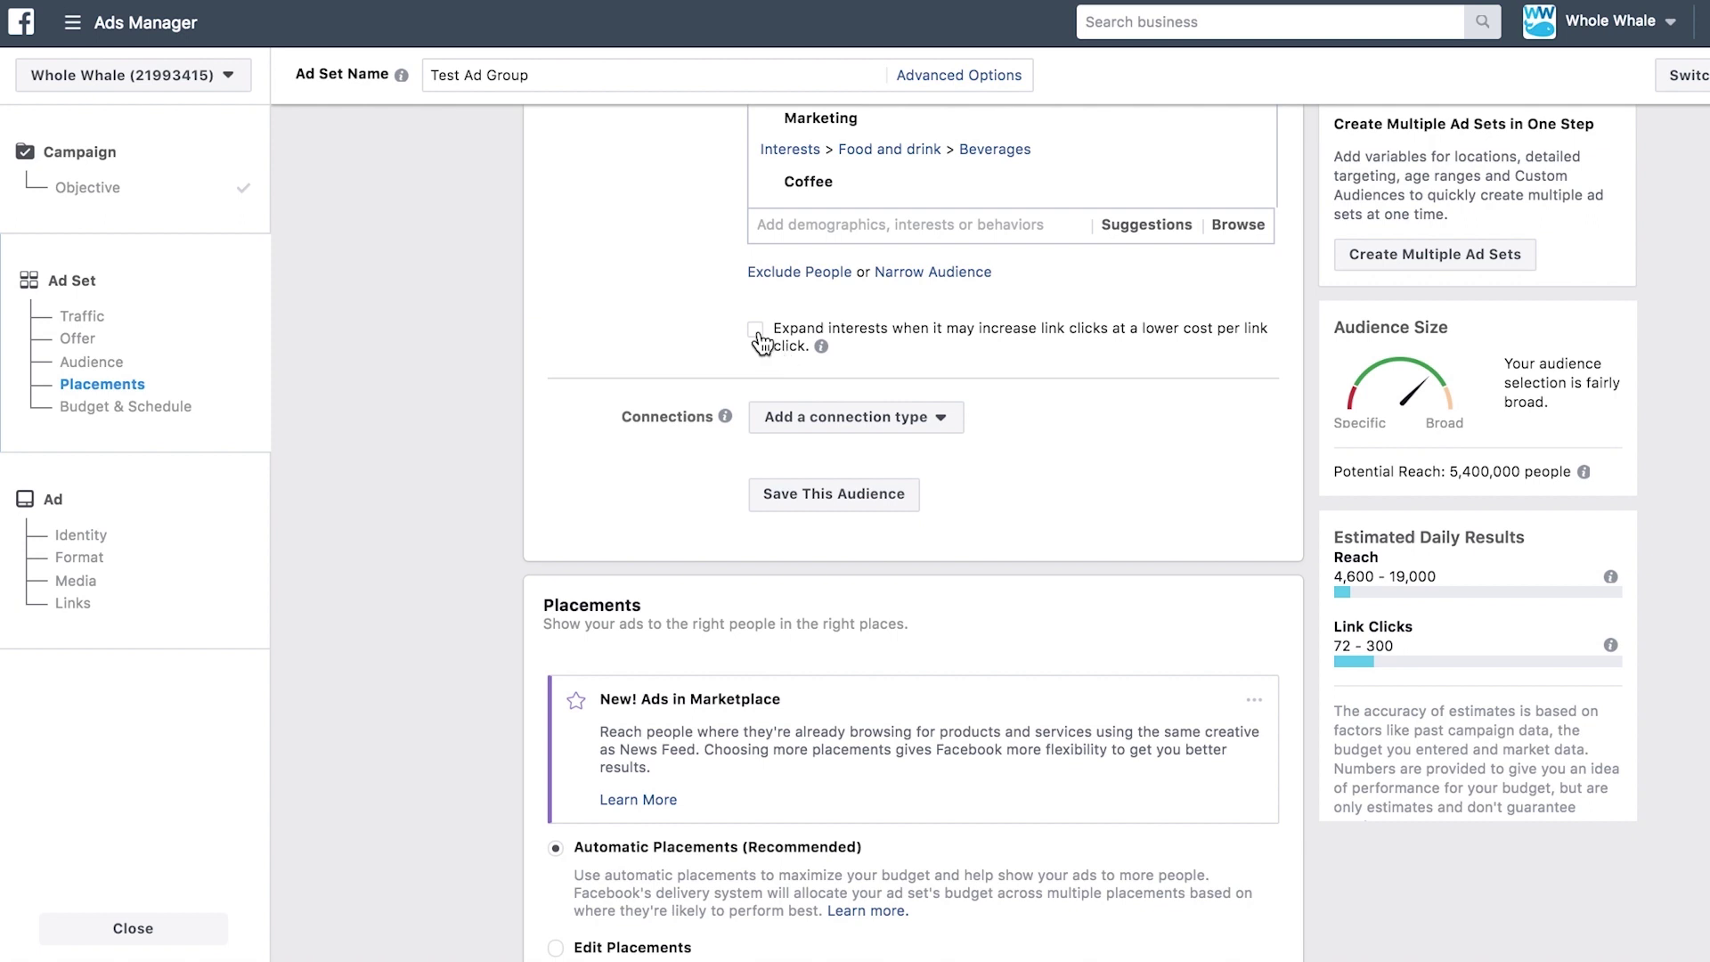
{"action": "left_click", "coordinate": [867, 438]}
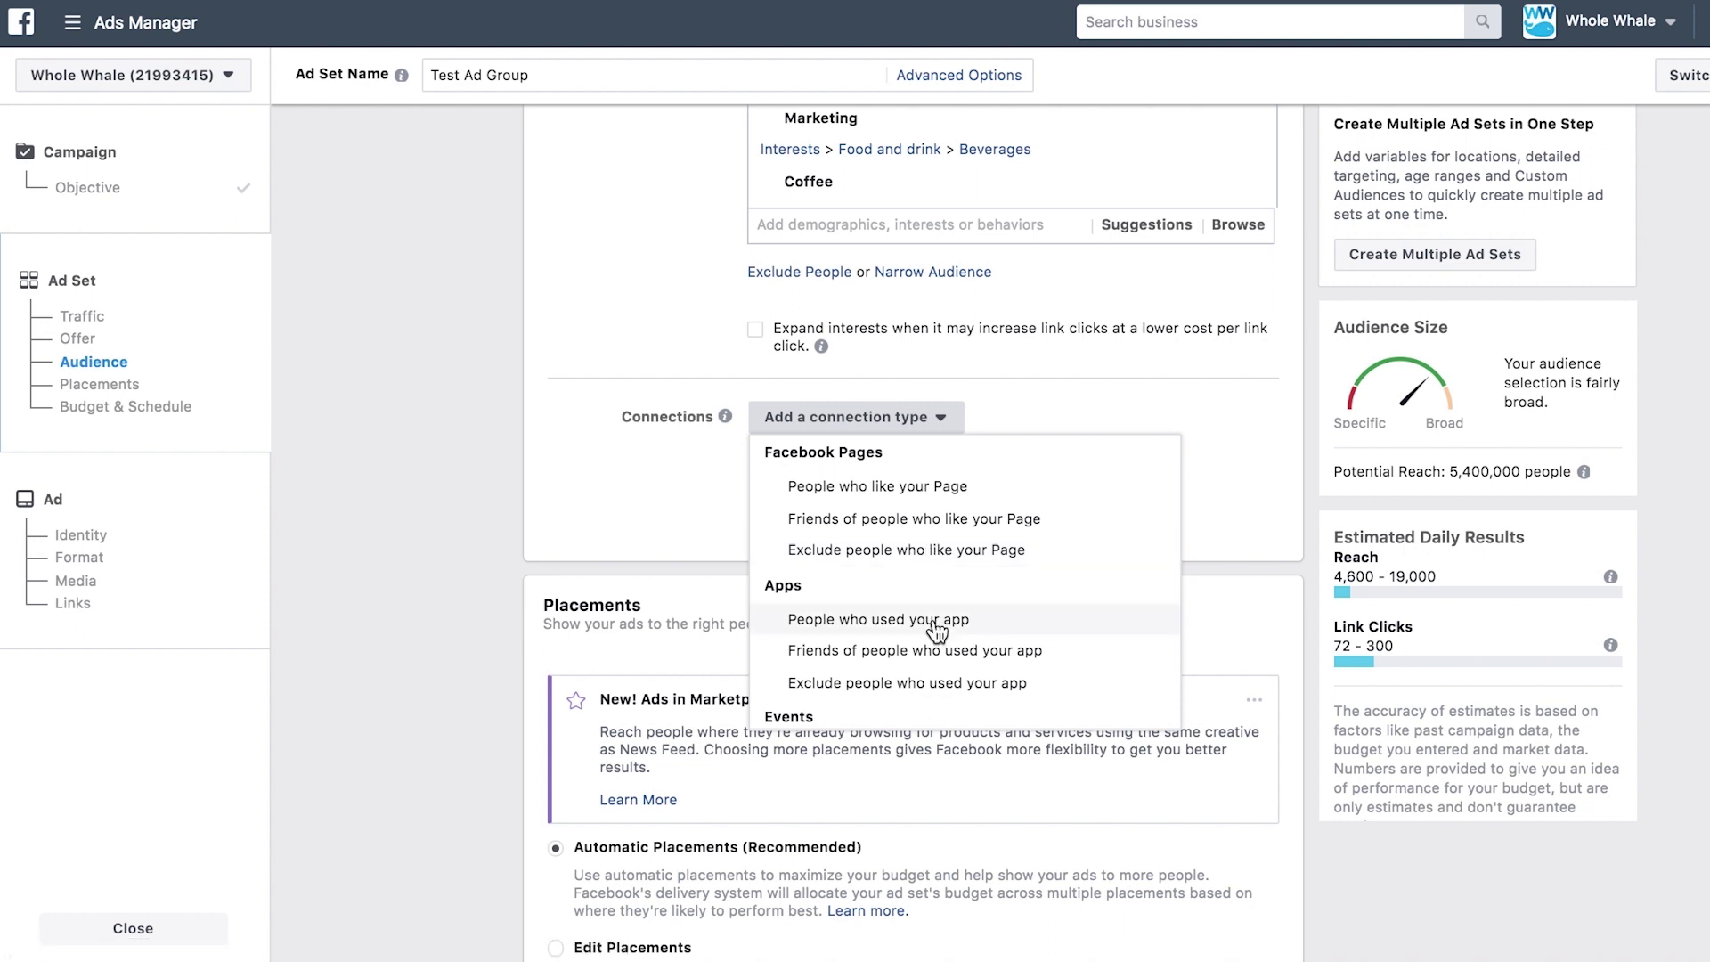
{"action": "scroll", "coordinate": [946, 682], "scroll_direction": "down", "scroll_amount": 3}
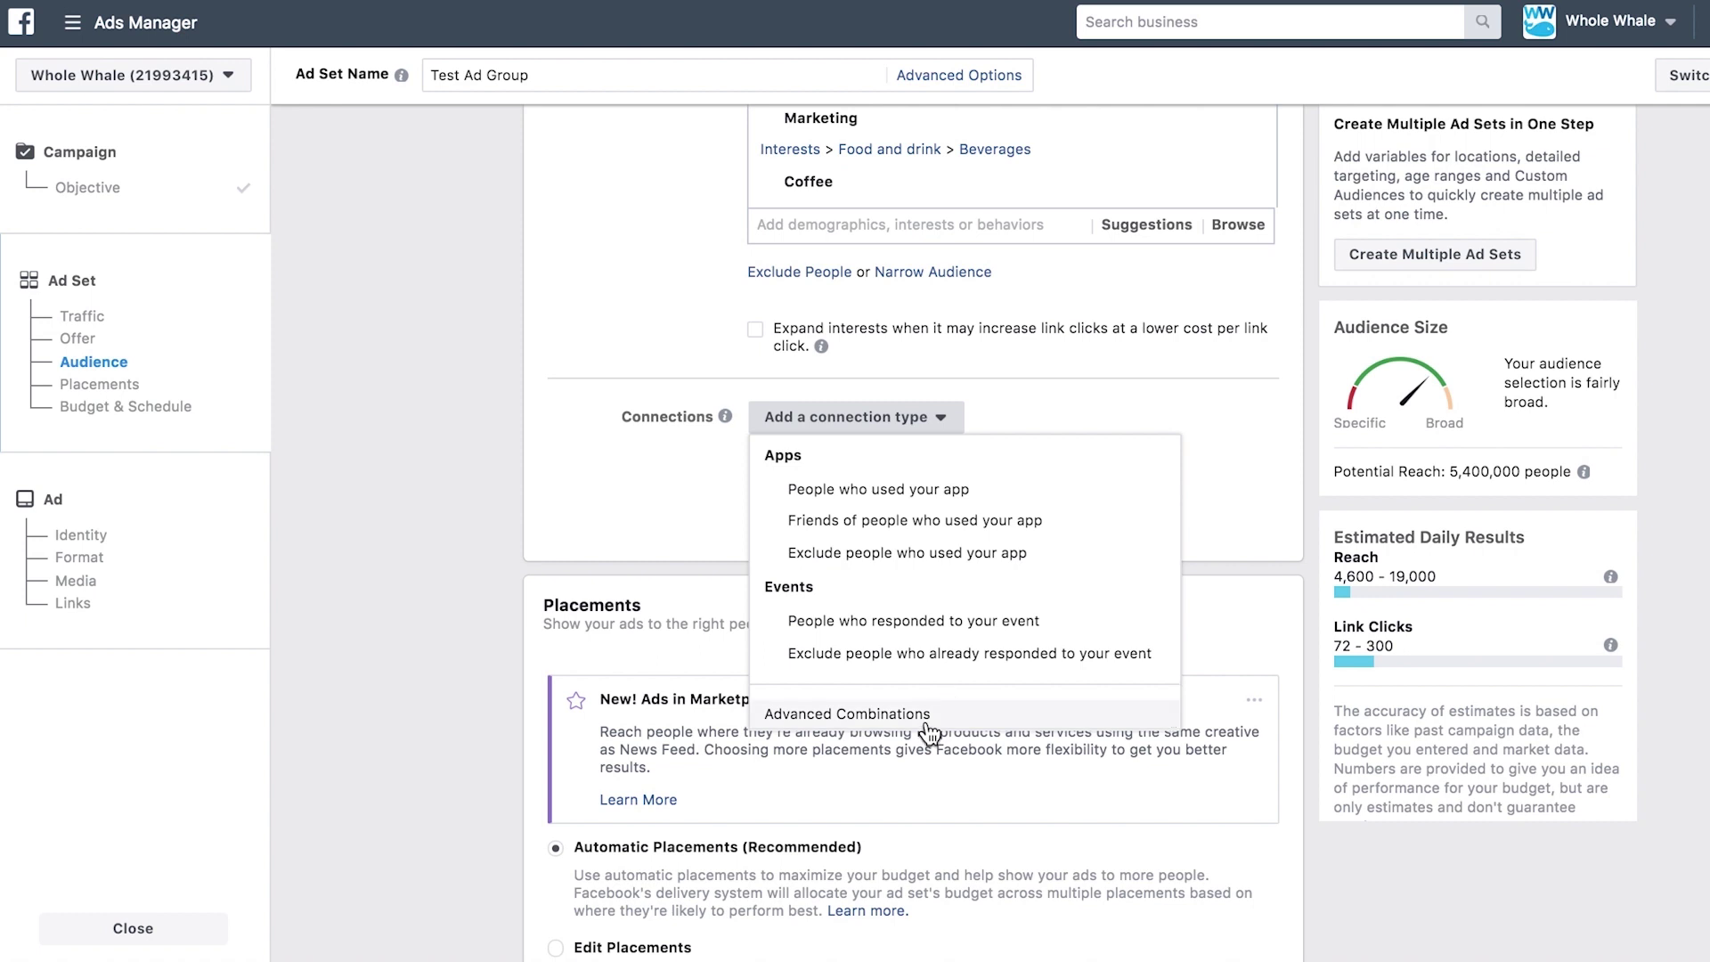
{"action": "left_click", "coordinate": [671, 525]}
{"action": "scroll", "coordinate": [670, 521], "scroll_direction": "down", "scroll_amount": 1}
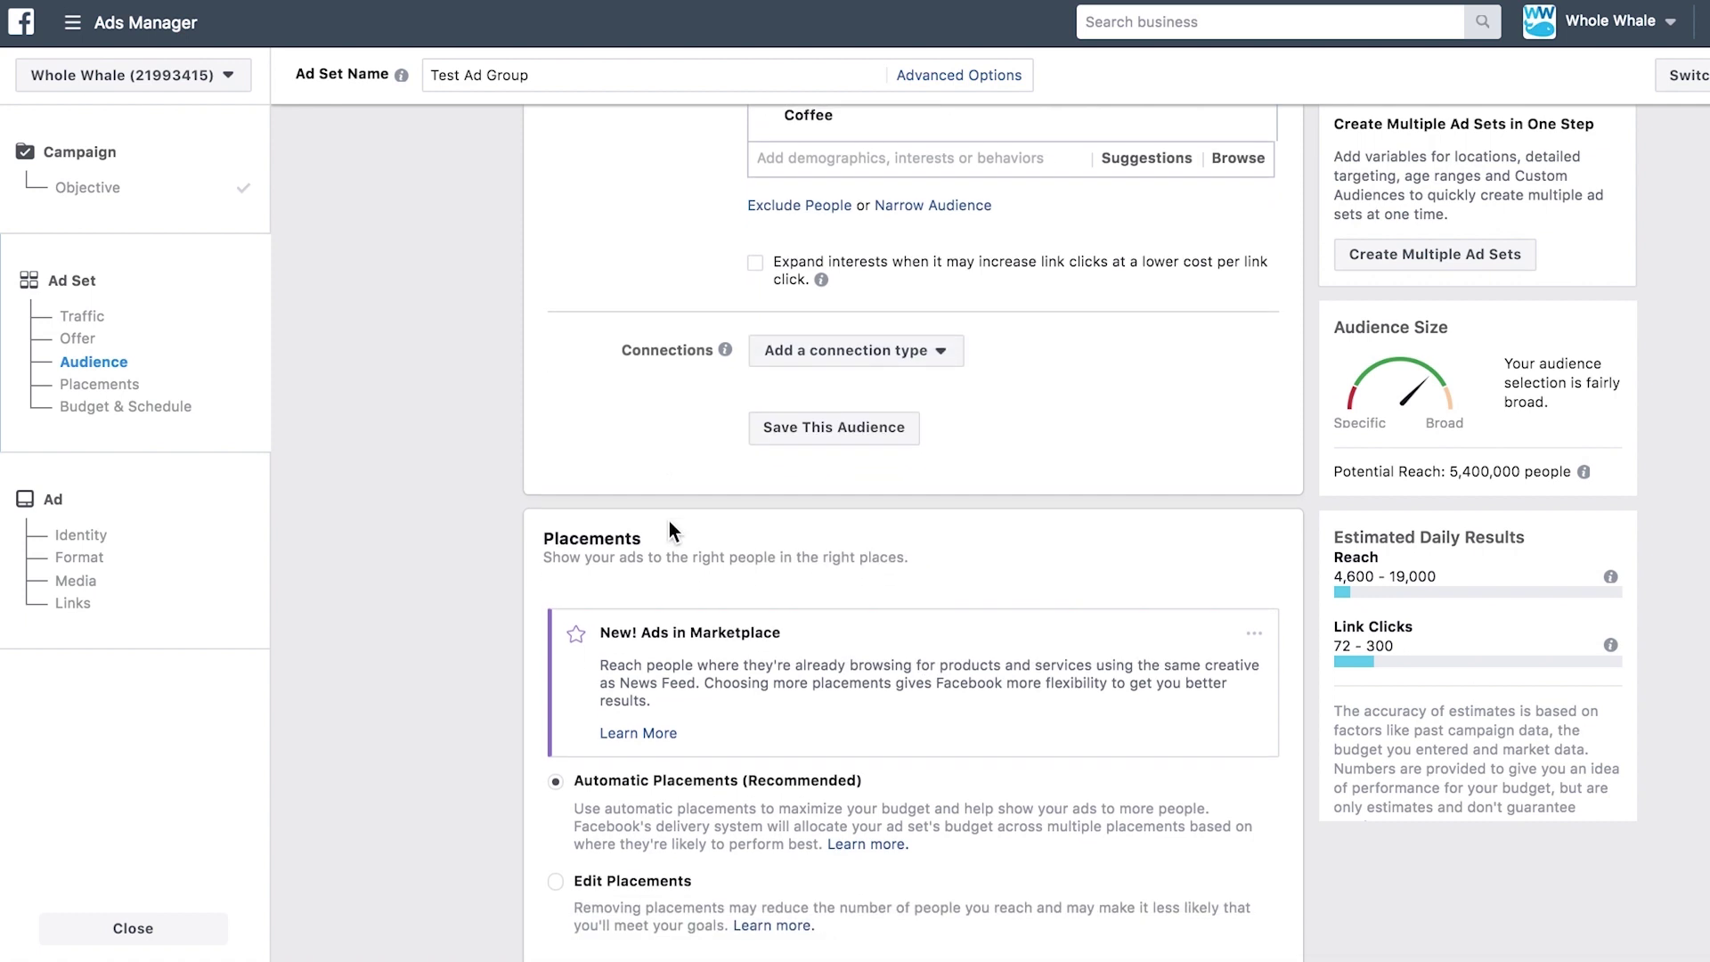